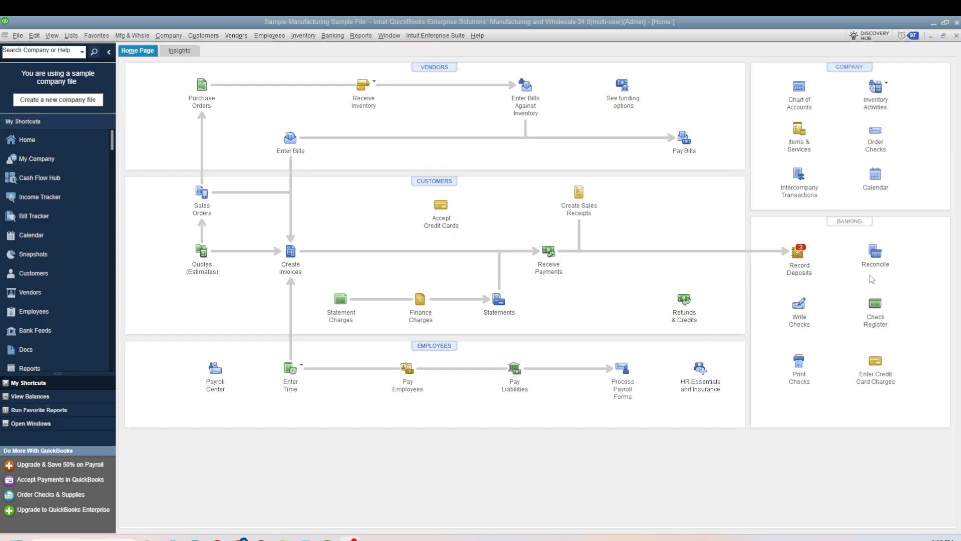
Step: Start a bank reconciliation for the Petty Cash Account with an ending balance of 100
left_click(873, 251)
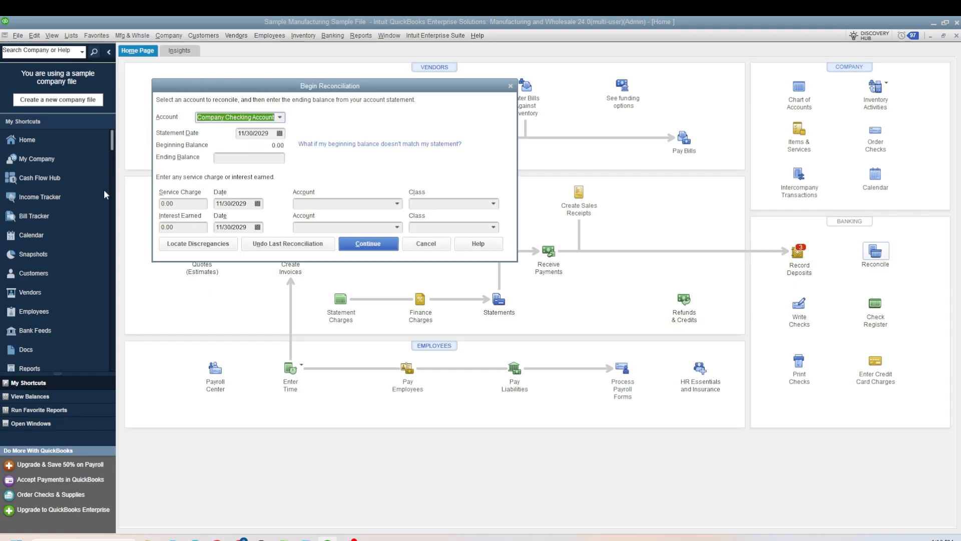
left_click(280, 118)
mouse_move(461, 145)
left_mouse_down()
mouse_move(449, 344)
mouse_move(445, 136)
left_mouse_up()
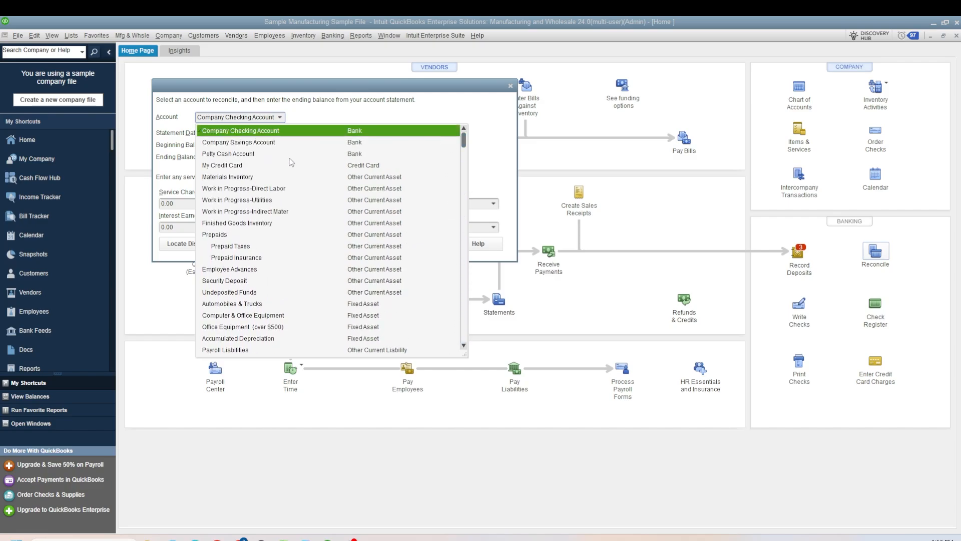
left_click(249, 154)
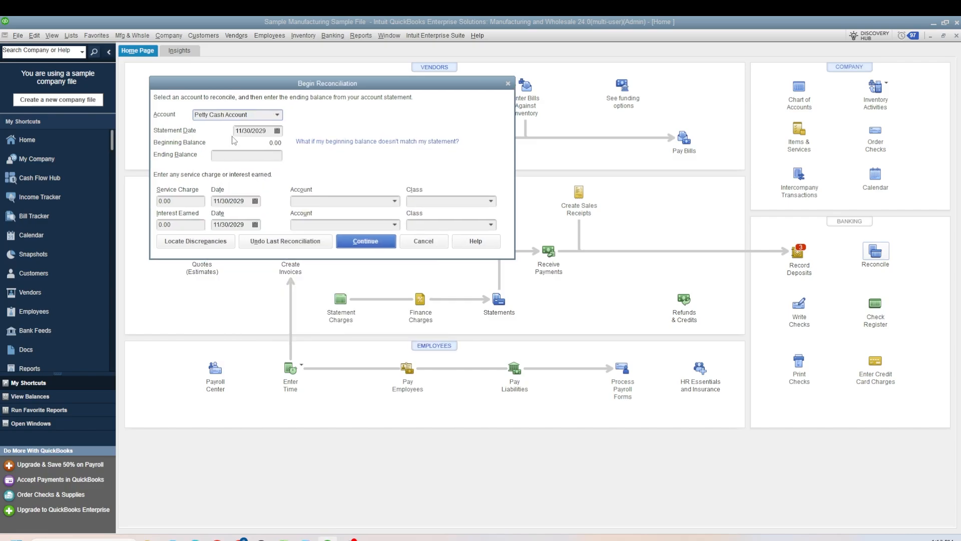
left_click_drag(266, 131, 191, 131)
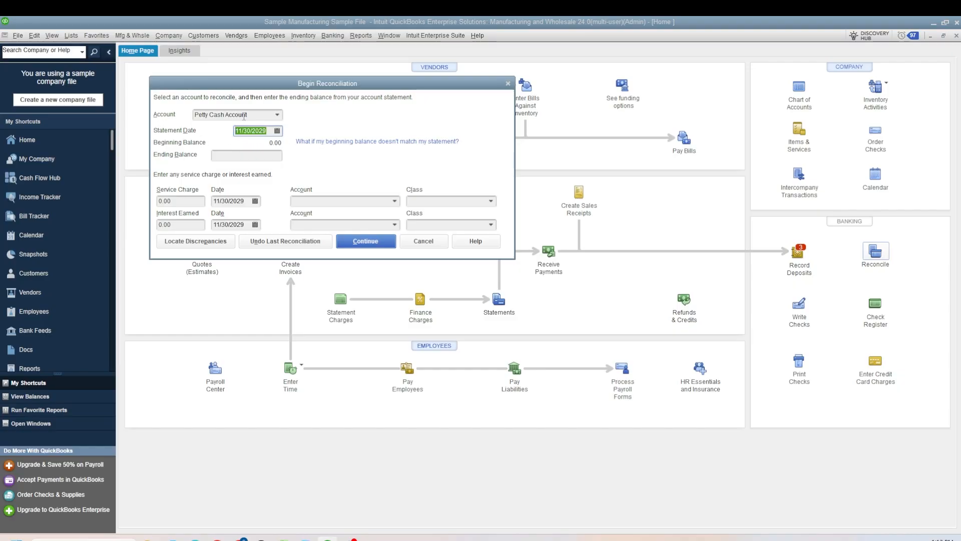
left_click(265, 157)
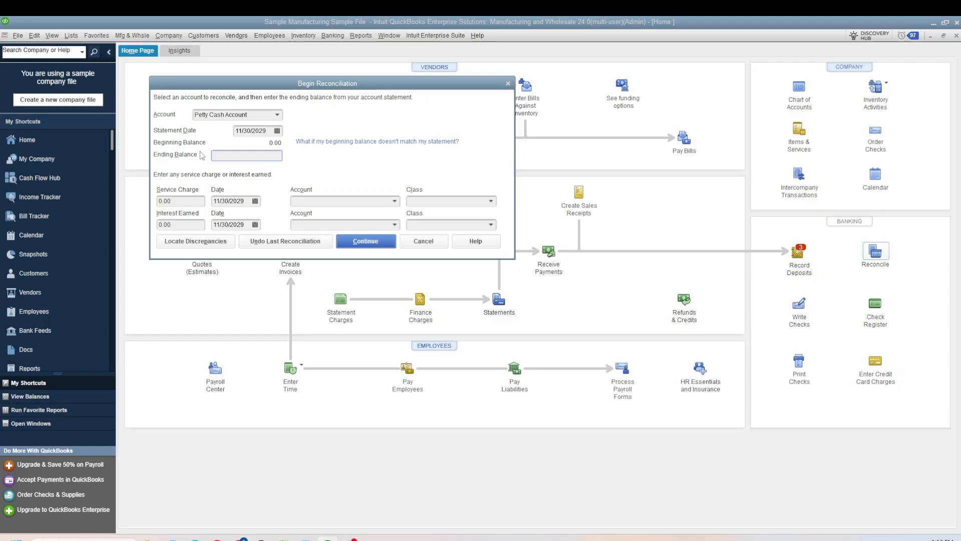
type("1")
type("00")
left_click(170, 200)
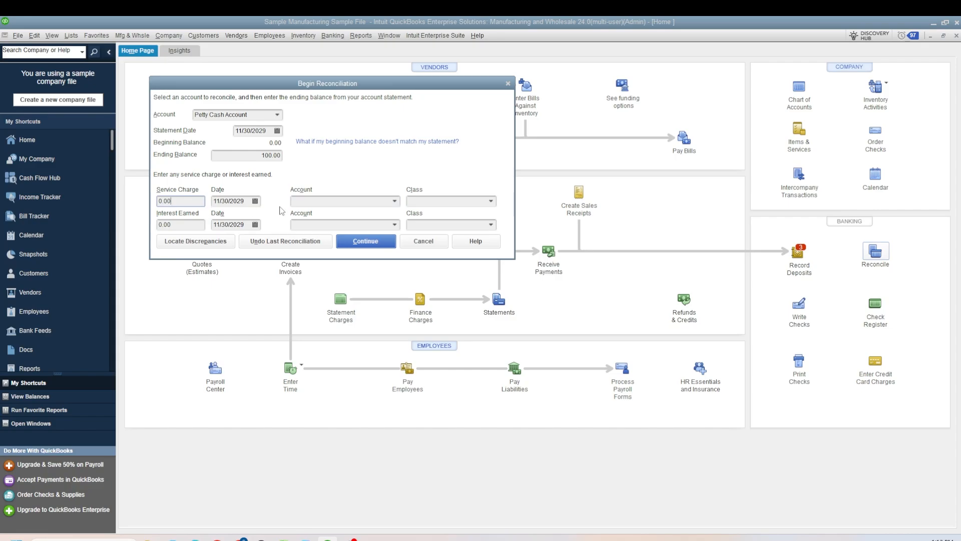
left_click(327, 201)
left_click(395, 201)
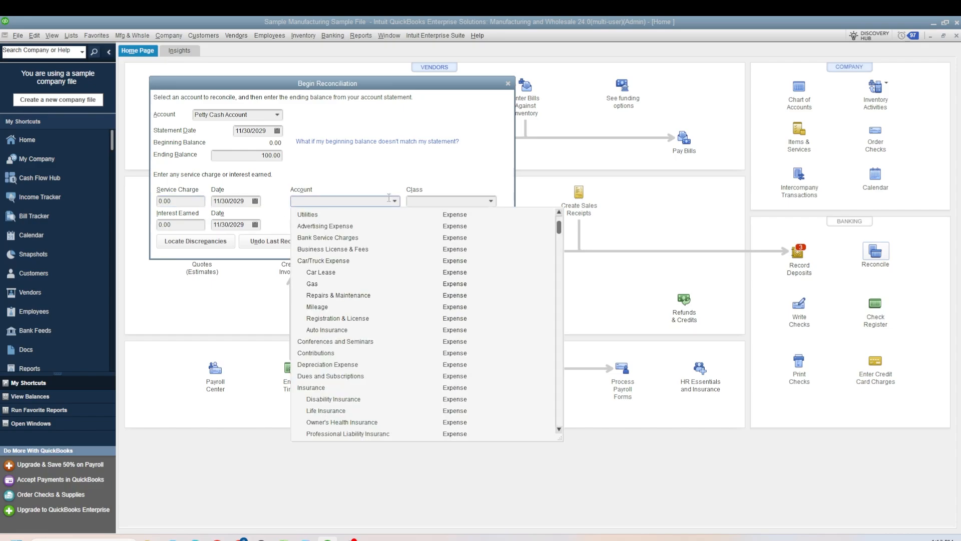
left_click(346, 239)
left_click(255, 201)
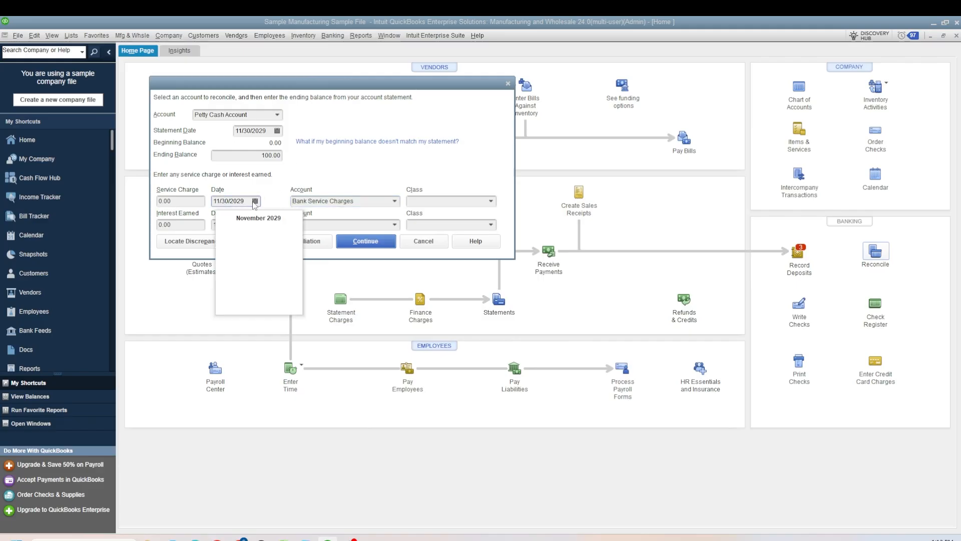
left_click(375, 208)
left_click_drag(363, 201, 286, 200)
key("BackSpace")
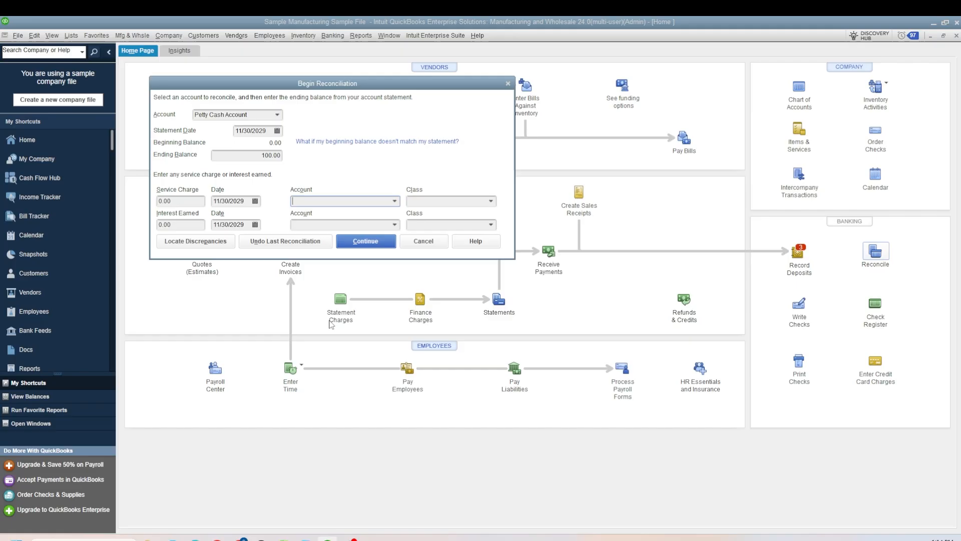
Step: Continue to the reconciliation worksheet and mark the 500.00 check dated 01/05/2029 under deposits and other credits as cleared
left_click(365, 241)
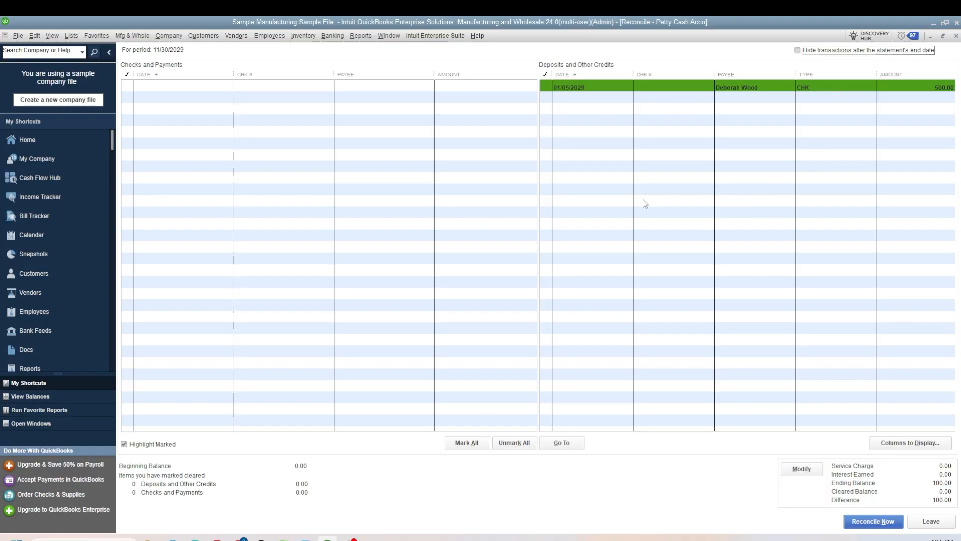
left_click(545, 89)
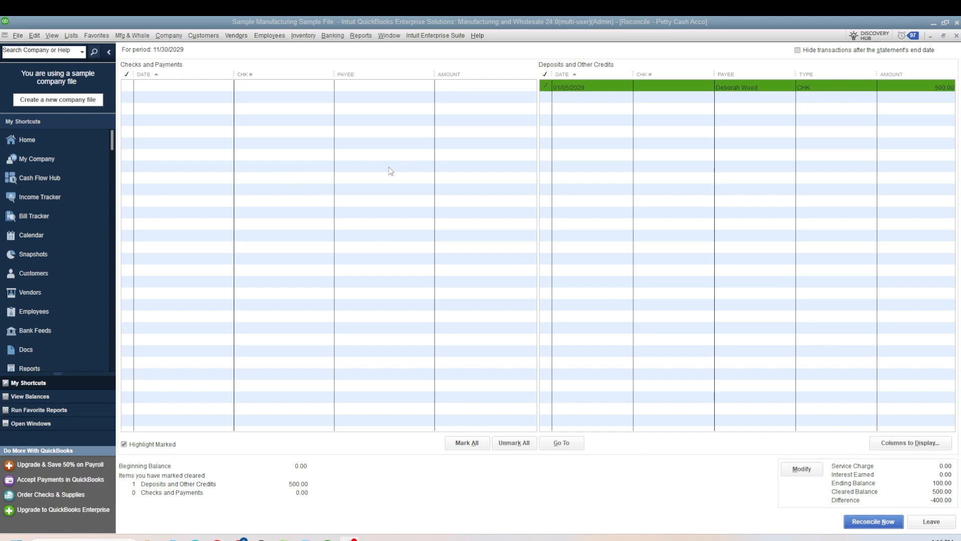
left_click(167, 36)
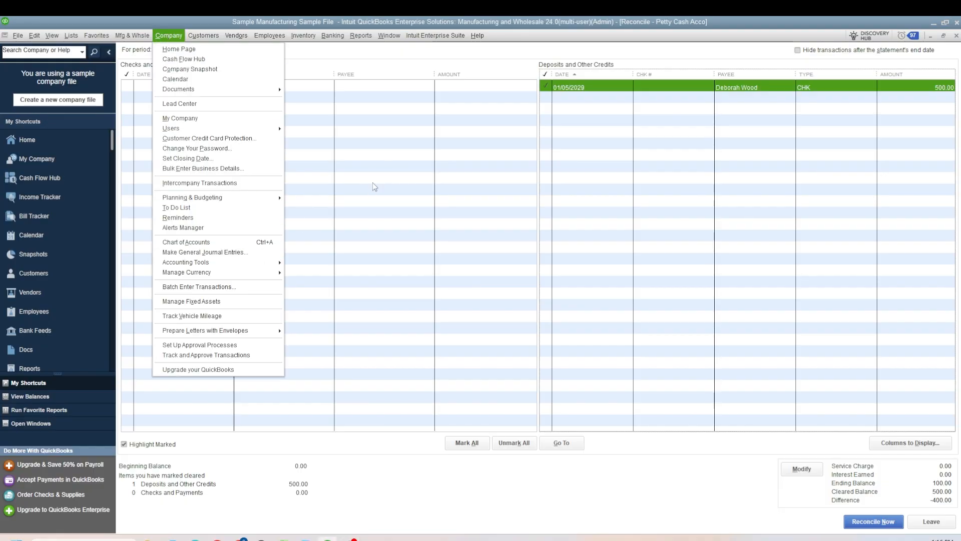
left_click(368, 164)
Step: Open the account register from the reconciliation and choose the existing vendor as payee on a new entry
right_click(276, 115)
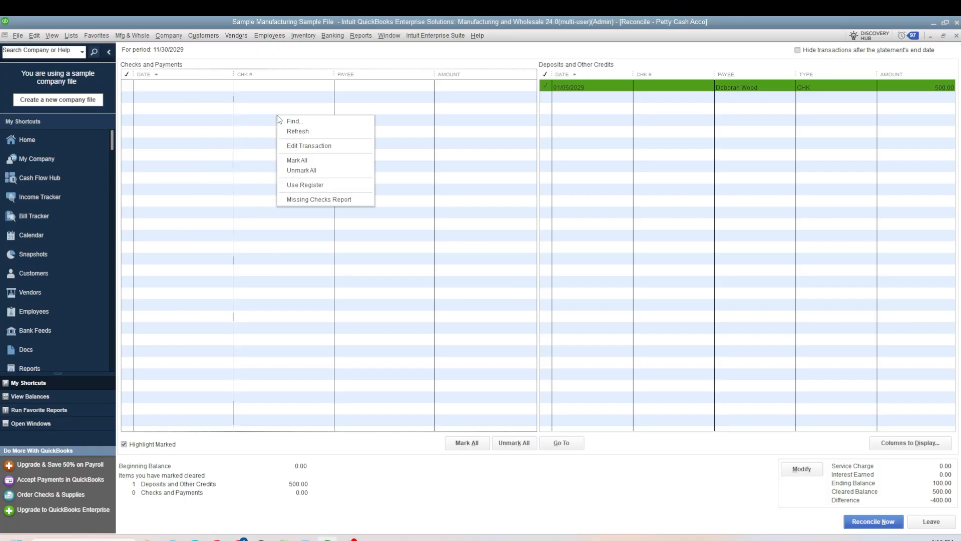
left_click(321, 185)
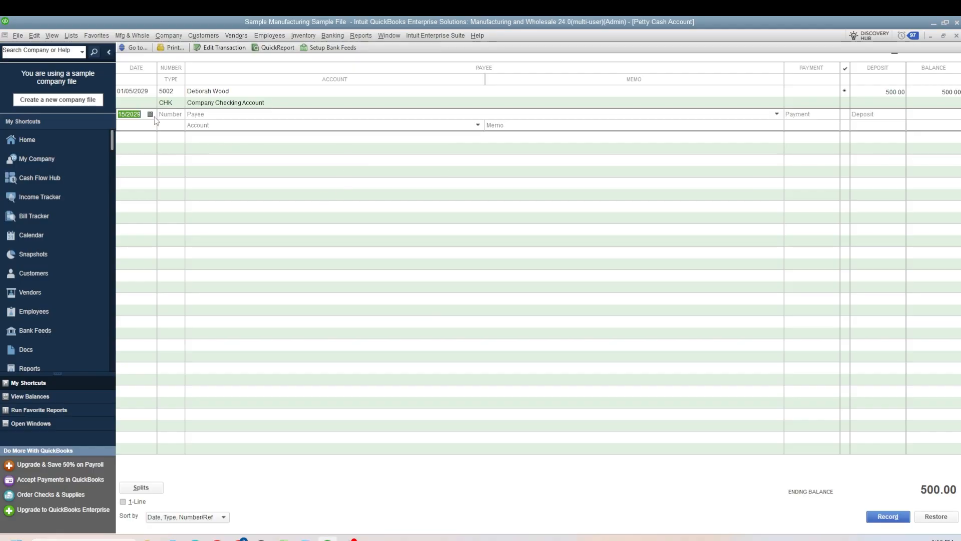
left_click(216, 117)
type("Deborah Wood")
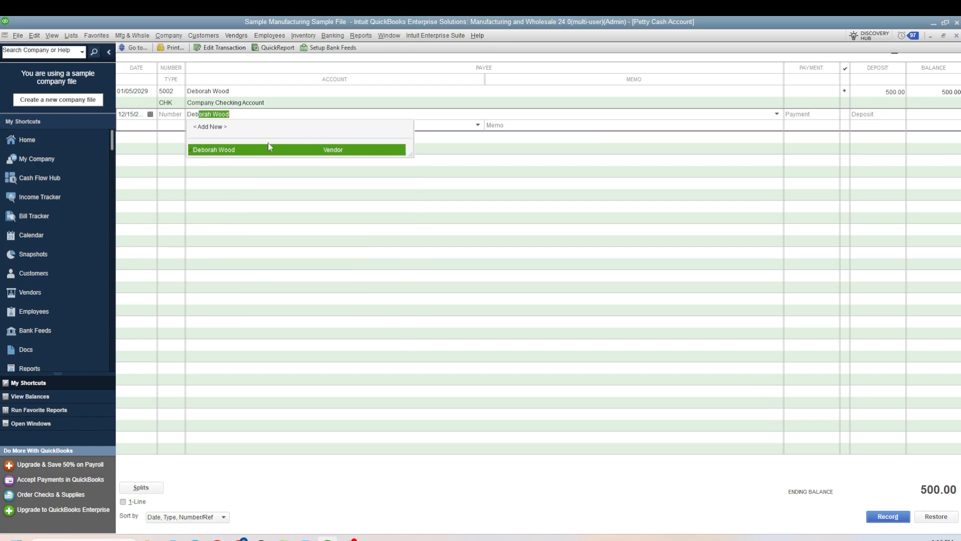
left_click(269, 149)
Step: Assign the new register entry to the Repairs account with a payment of 400, record it and return to the reconciliation
left_click(228, 125)
type("Repairs")
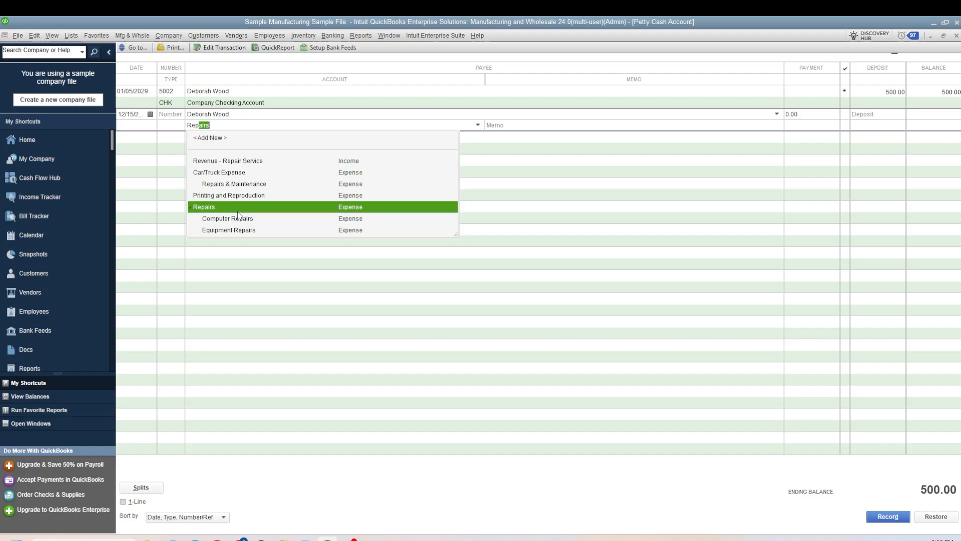
left_click(246, 209)
left_click_drag(818, 116, 623, 96)
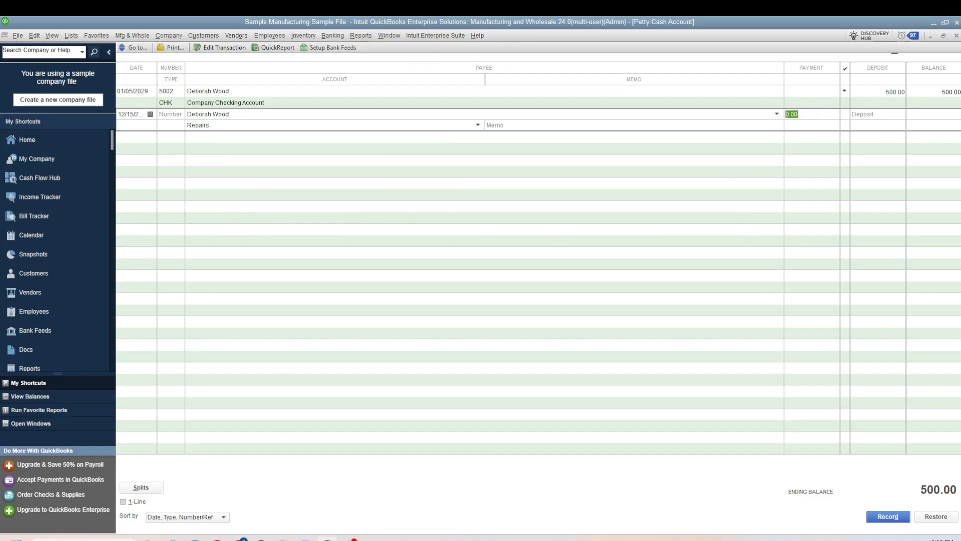
type("400")
key("Tab")
left_click(881, 518)
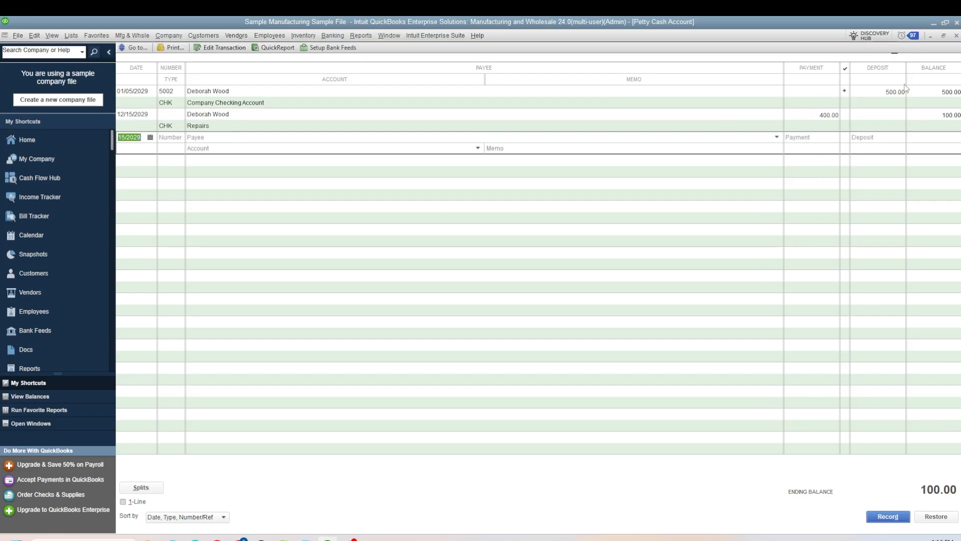
left_click(956, 36)
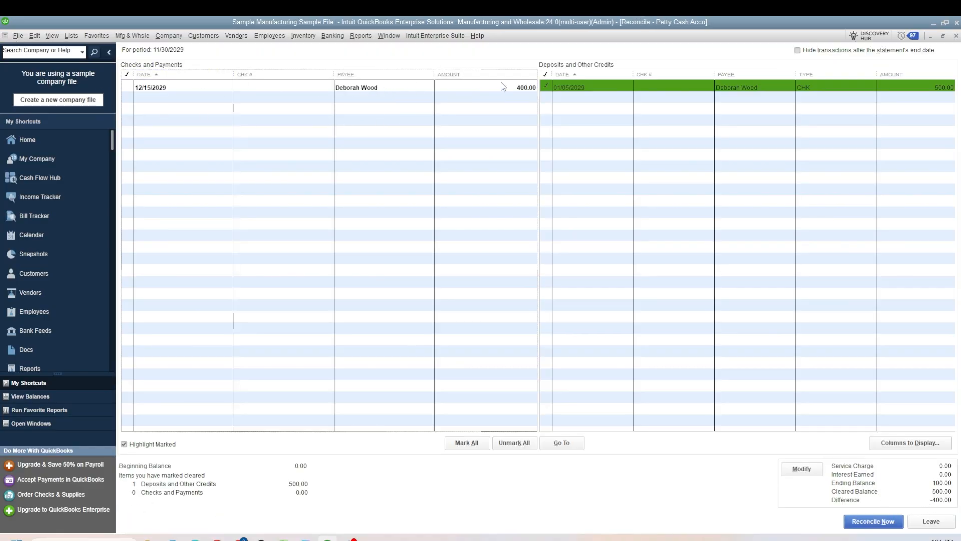
left_click(131, 90)
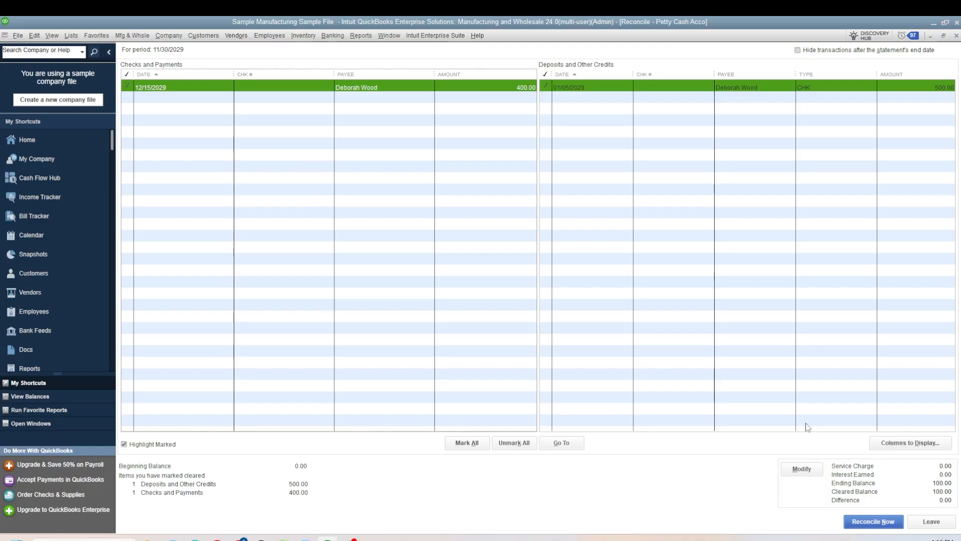
left_click(128, 91)
right_click(337, 202)
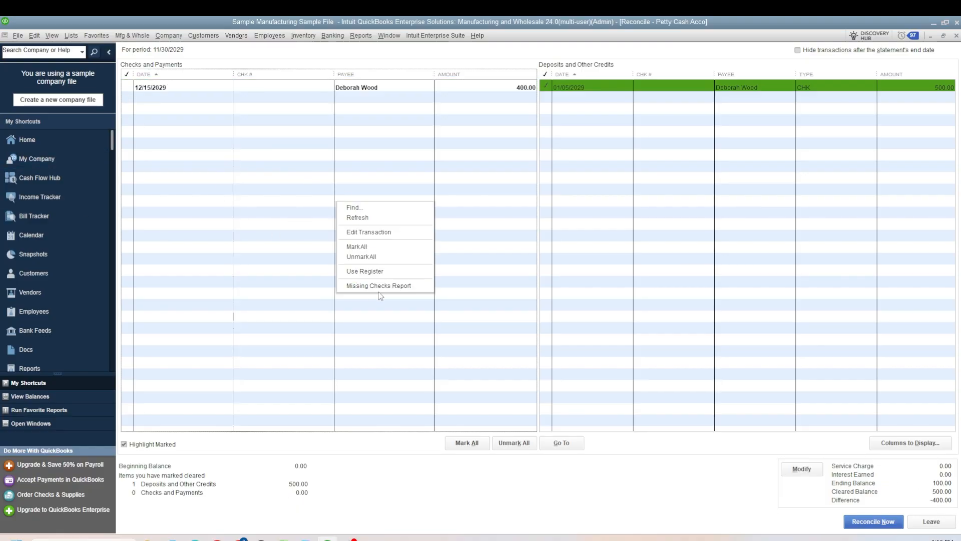
left_click(370, 232)
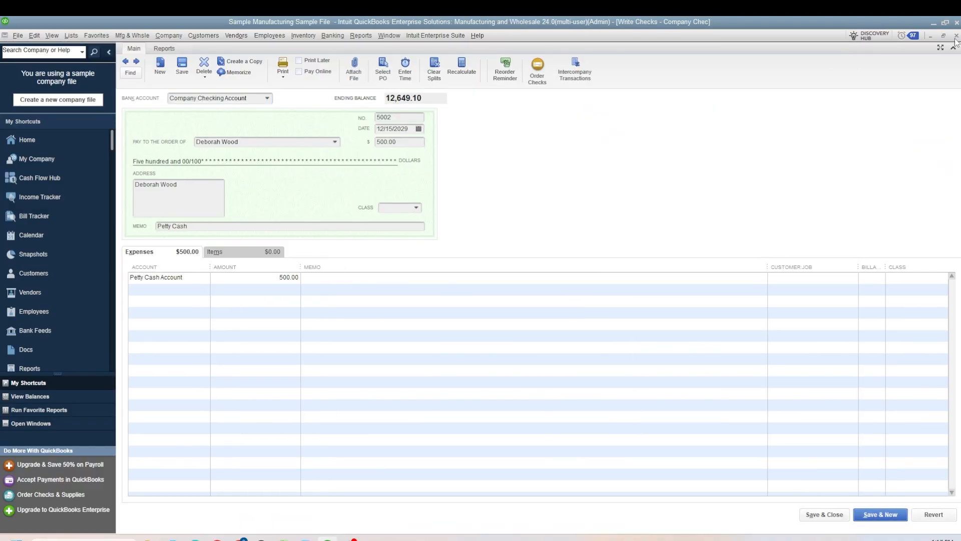
key("Escape")
Step: Try to mark the blank line in the Petty Cash Account register as cleared, accepting the cleared transaction warning
right_click(417, 122)
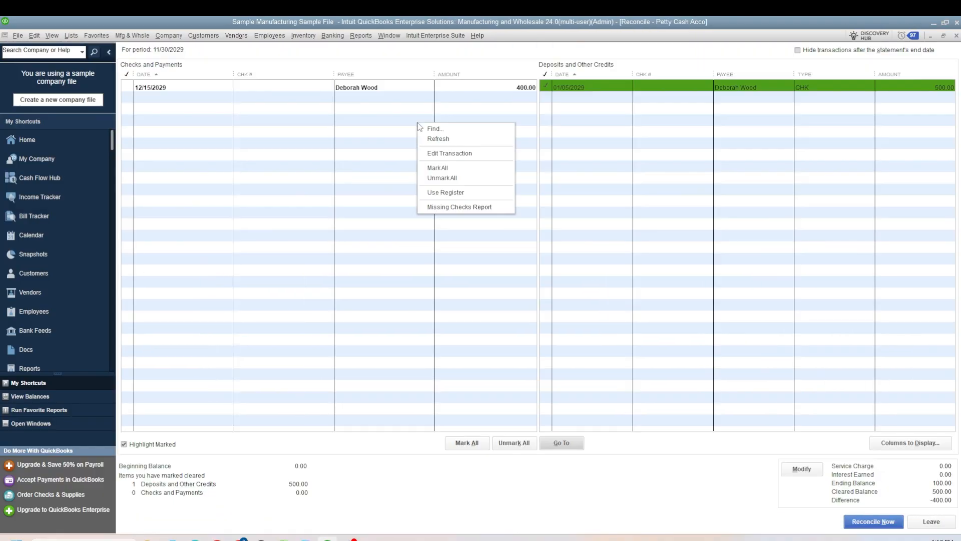
left_click(447, 192)
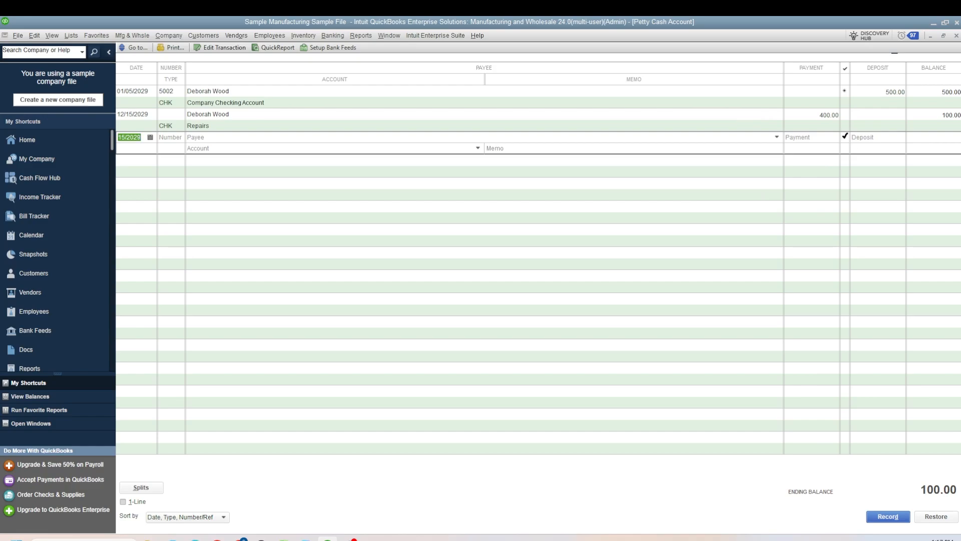
left_click(846, 136)
left_click(507, 240)
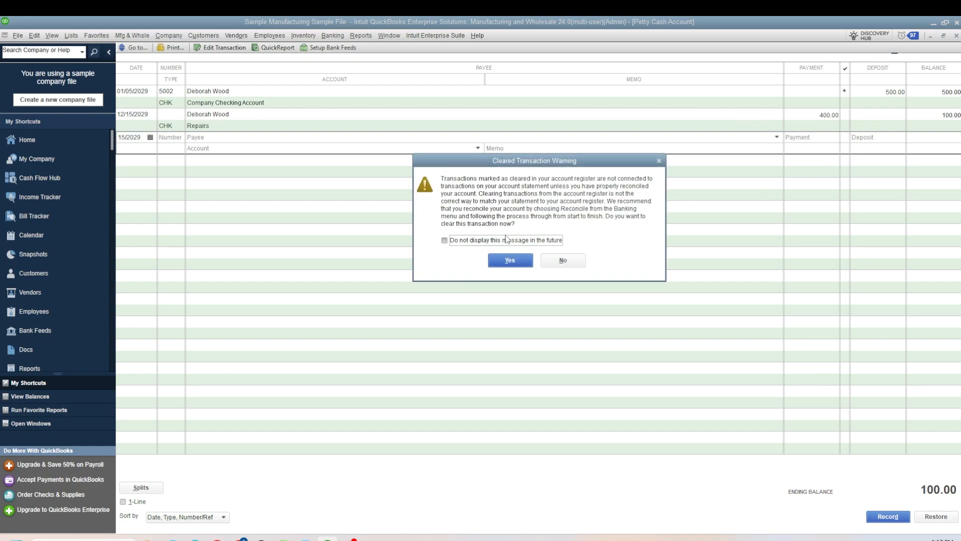
left_click(498, 266)
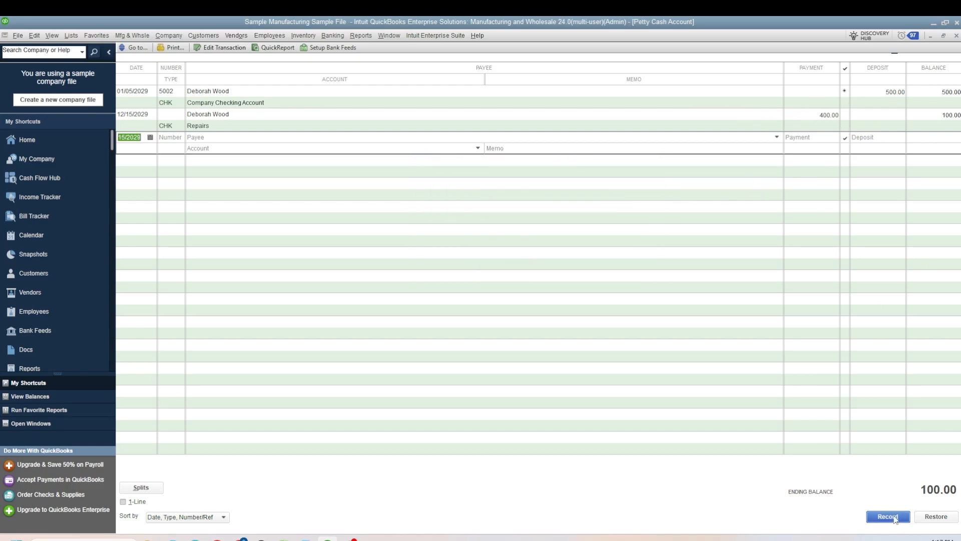
left_click(807, 135)
left_click(956, 36)
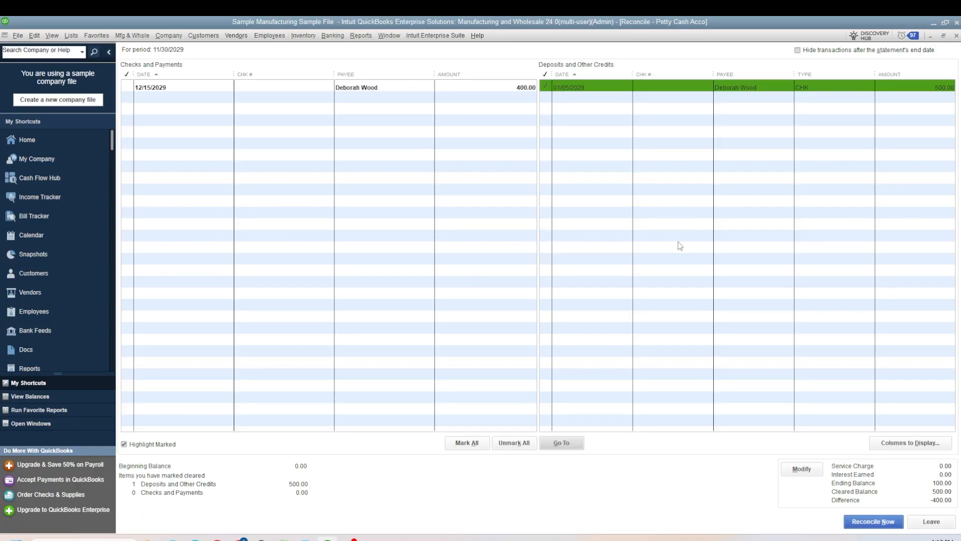
key("ctrl+f")
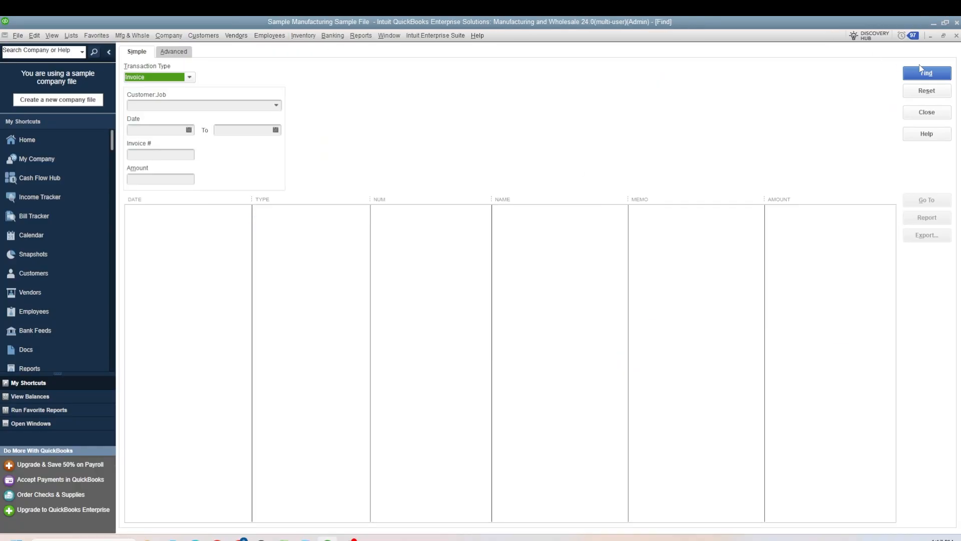
left_click(956, 36)
Step: Mark the 400.00 Repairs payment as cleared in the Petty Cash Account register, record the change and return to the reconciliation
right_click(306, 201)
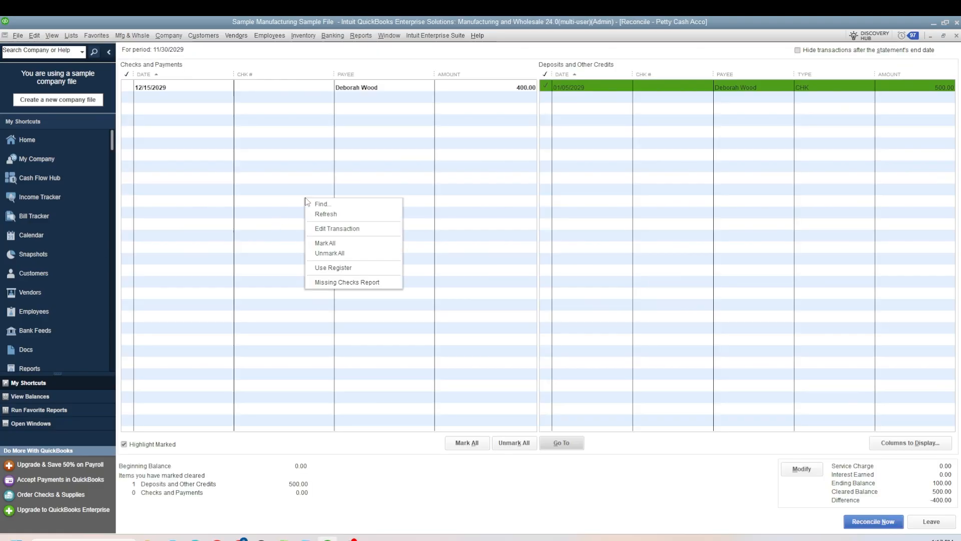
left_click(359, 268)
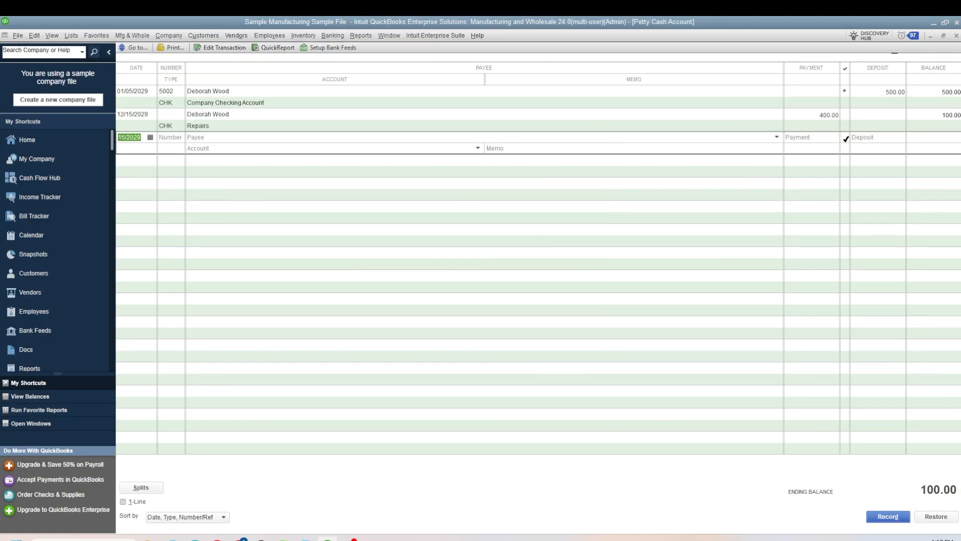
left_click(888, 517)
left_click(846, 115)
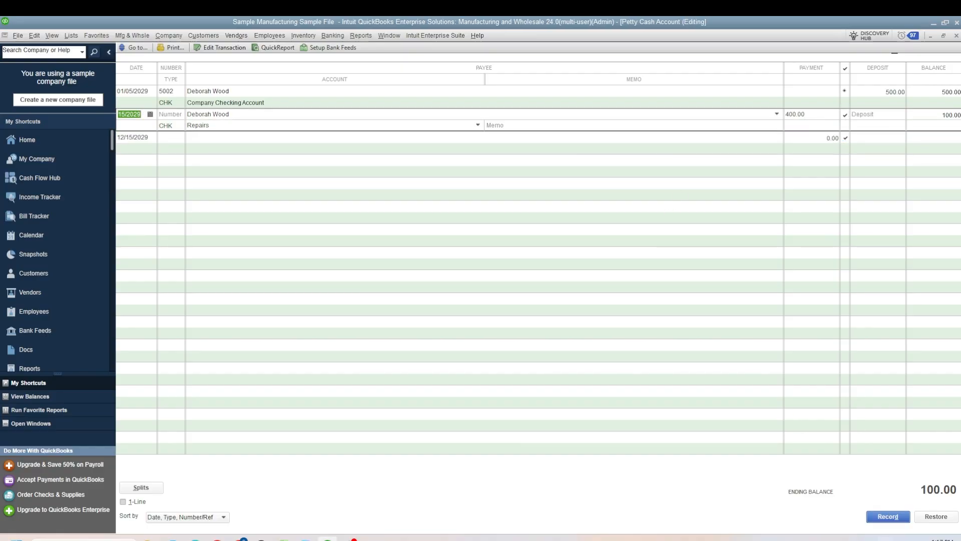
left_click(888, 516)
left_click(435, 176)
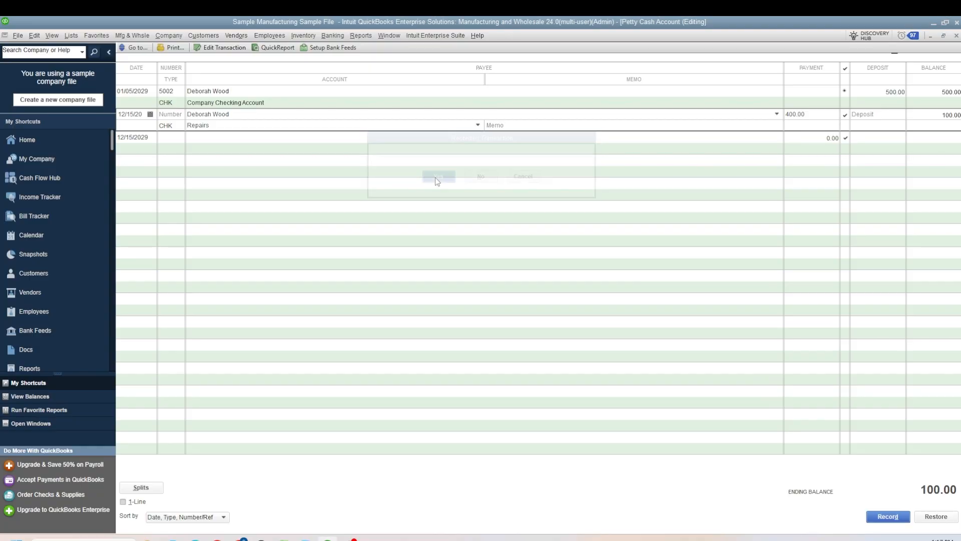
left_click(956, 36)
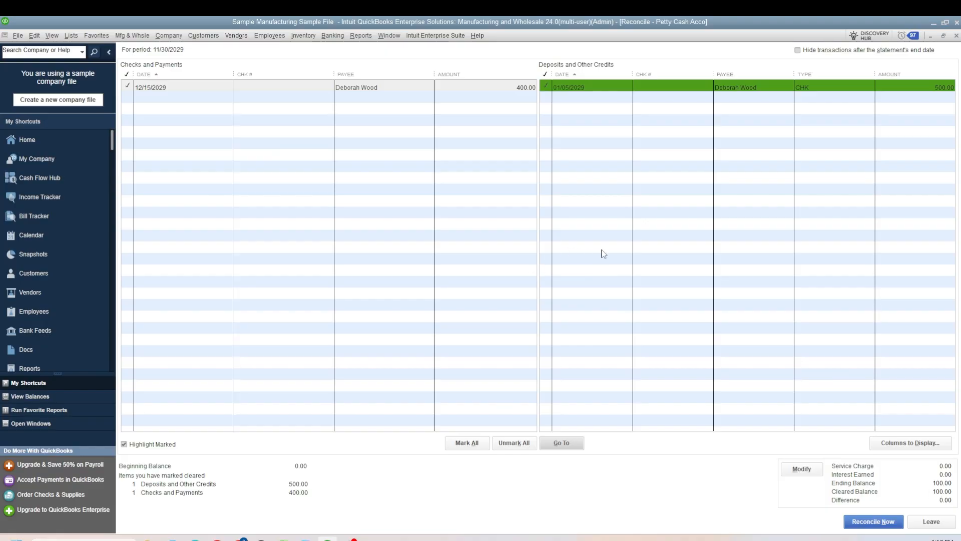
Step: Finish the petty cash reconciliation and display both the summary and detail reconciliation reports
left_click(868, 522)
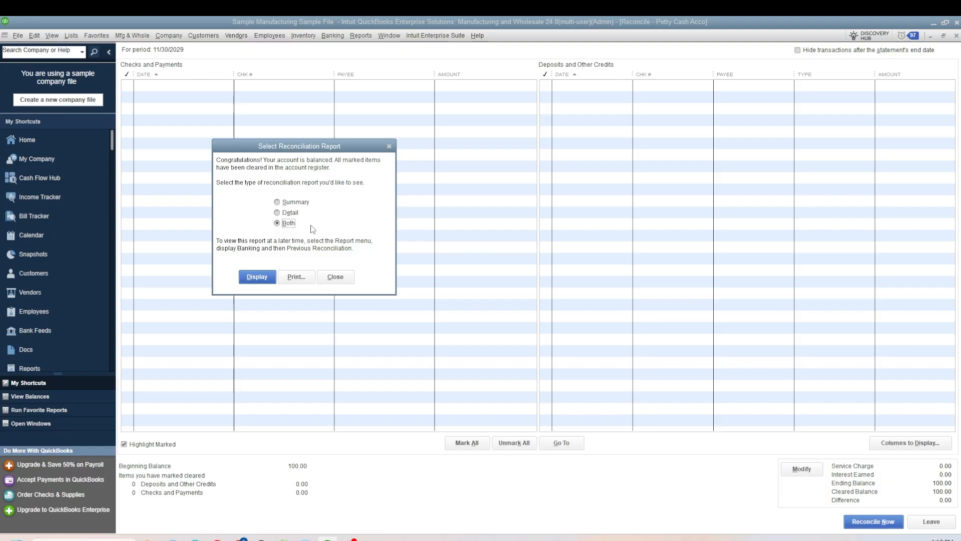
left_click(251, 279)
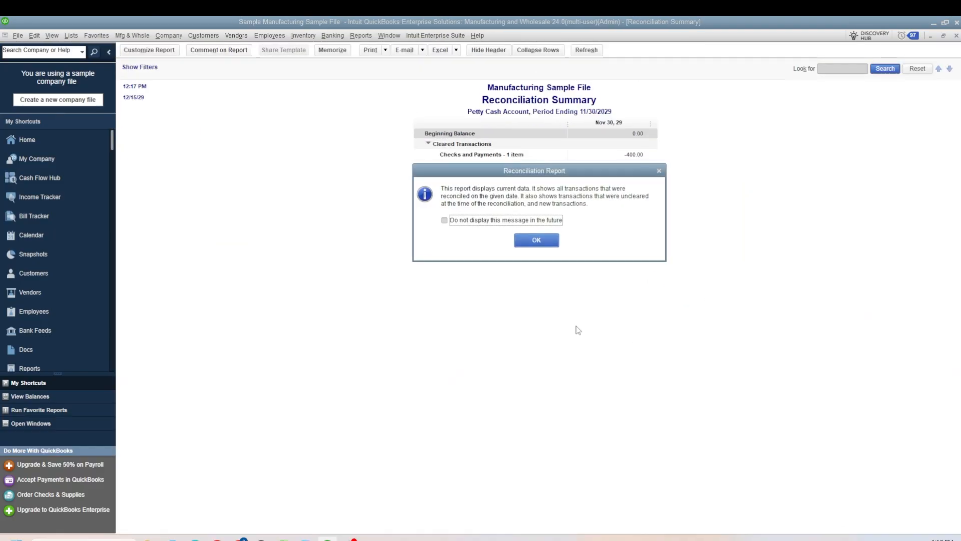
Step: Accept the reconciliation report notice and close both the summary and detail reports
left_click(532, 241)
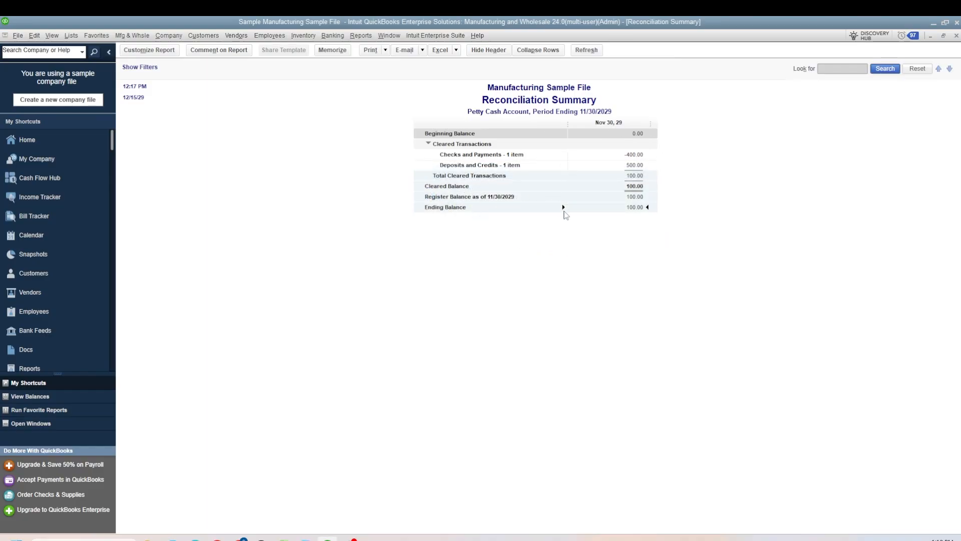
left_click(956, 36)
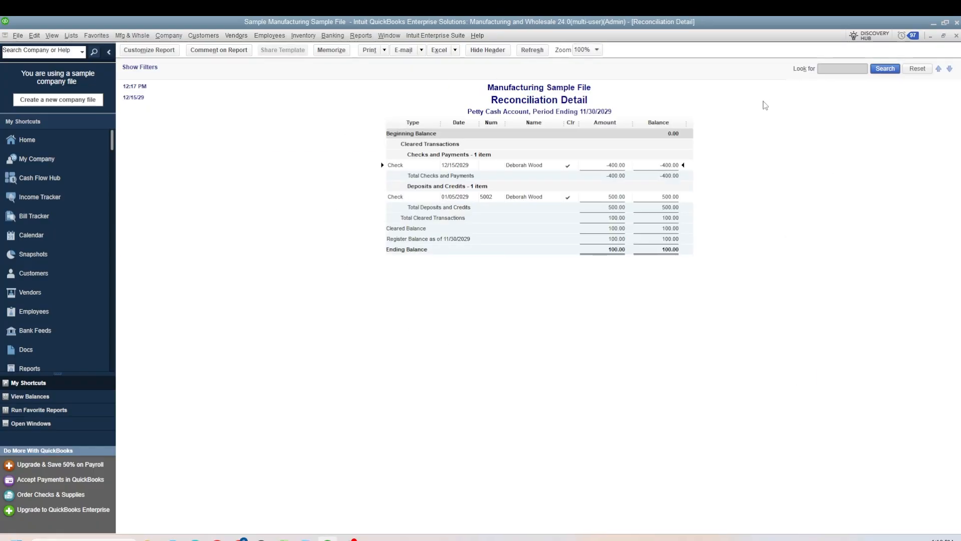
left_click(956, 35)
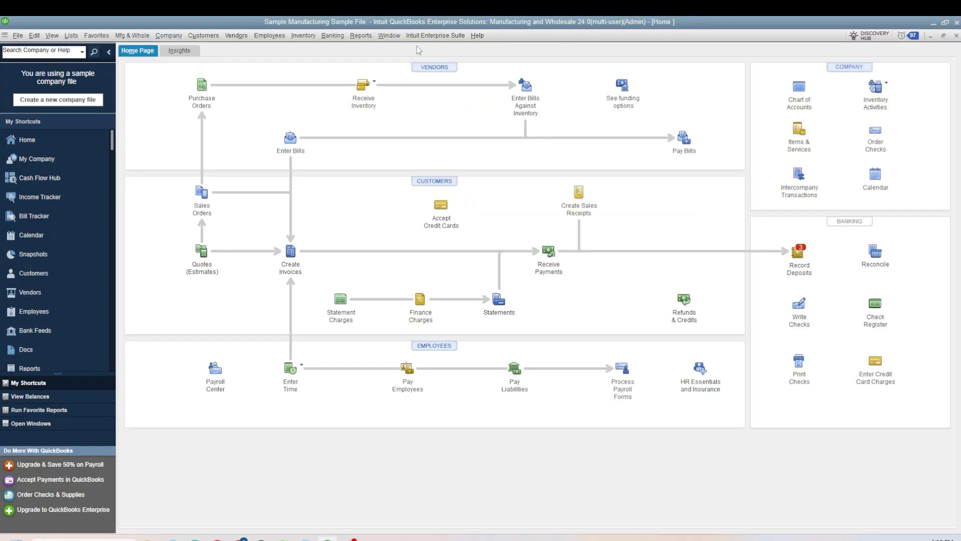
Step: Display both the summary and detail previous reconciliation reports for the Petty Cash Account statement ending 11/30/2029
left_click(365, 40)
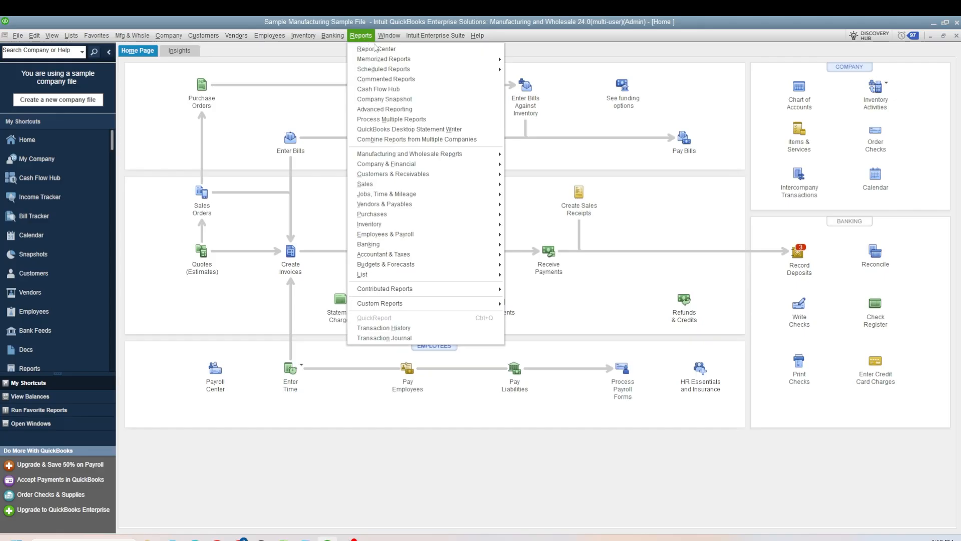
mouse_move(386, 245)
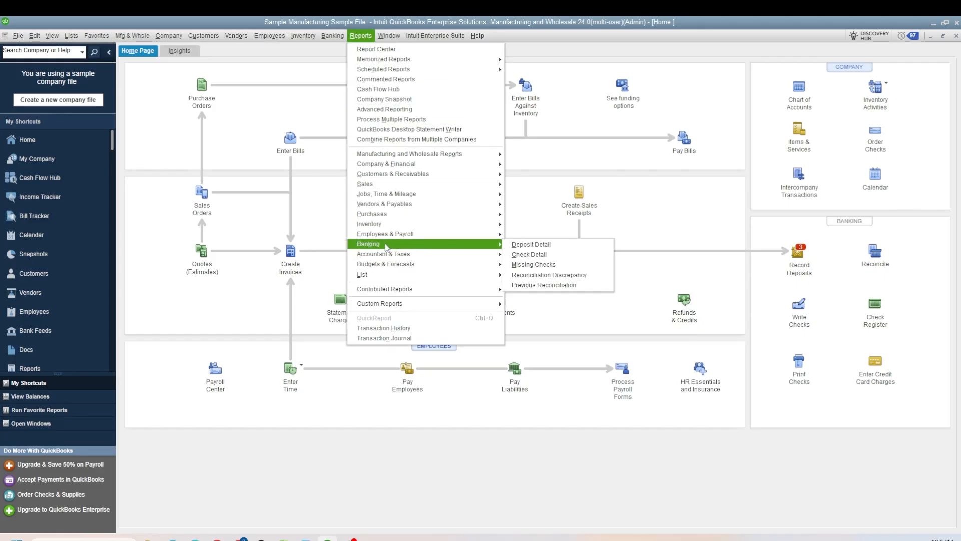
left_click(571, 287)
left_click(238, 123)
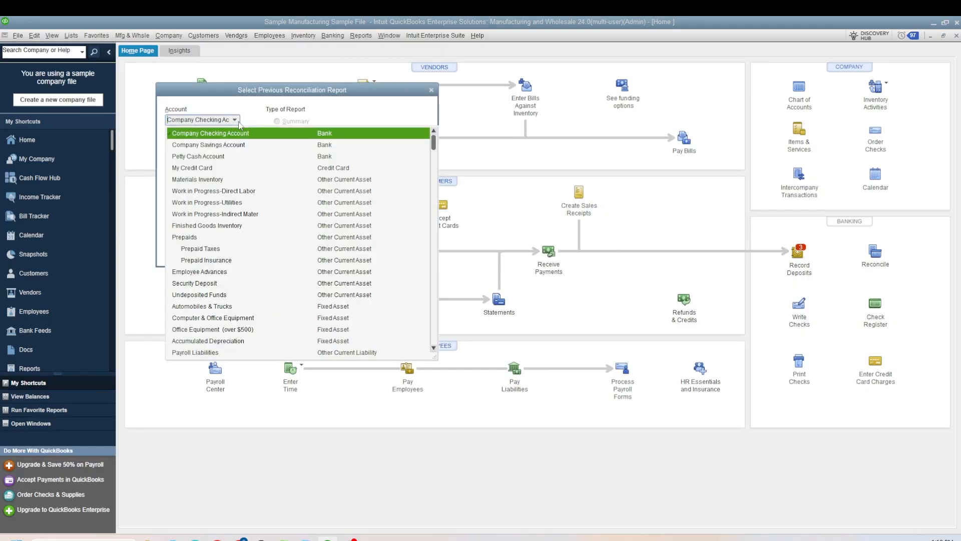
left_click(195, 160)
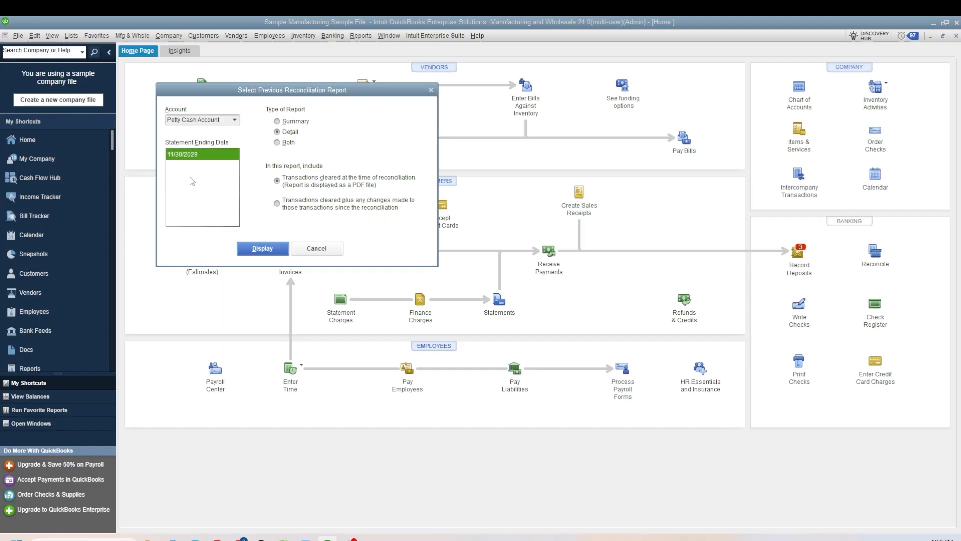
left_click(277, 143)
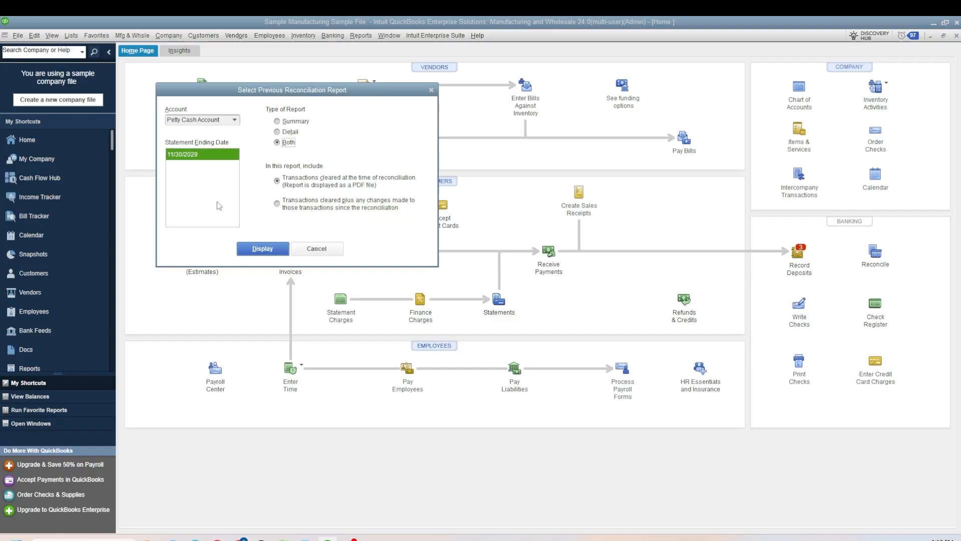
left_click(262, 249)
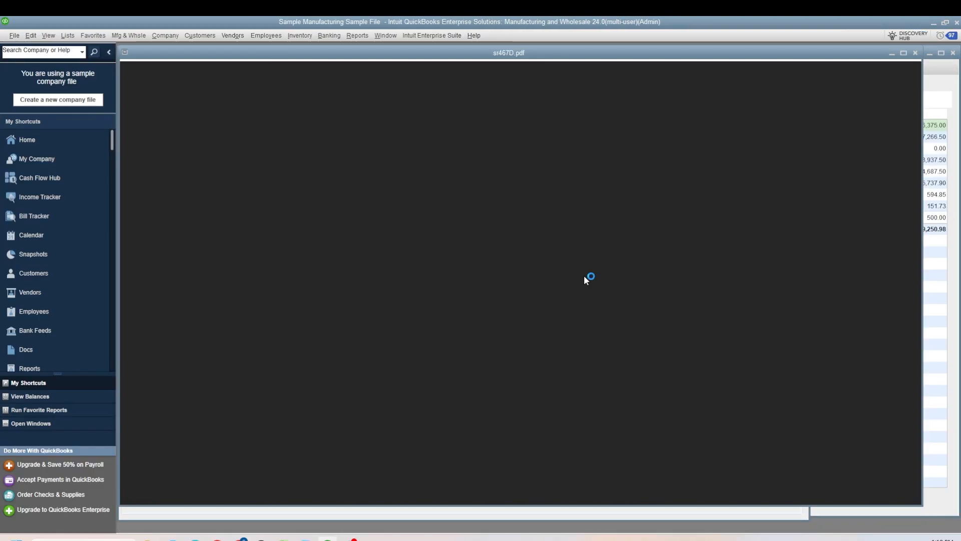
Step: Review the reconciliation detail and summary PDF reports and close them
scroll(564, 233, "down", 3)
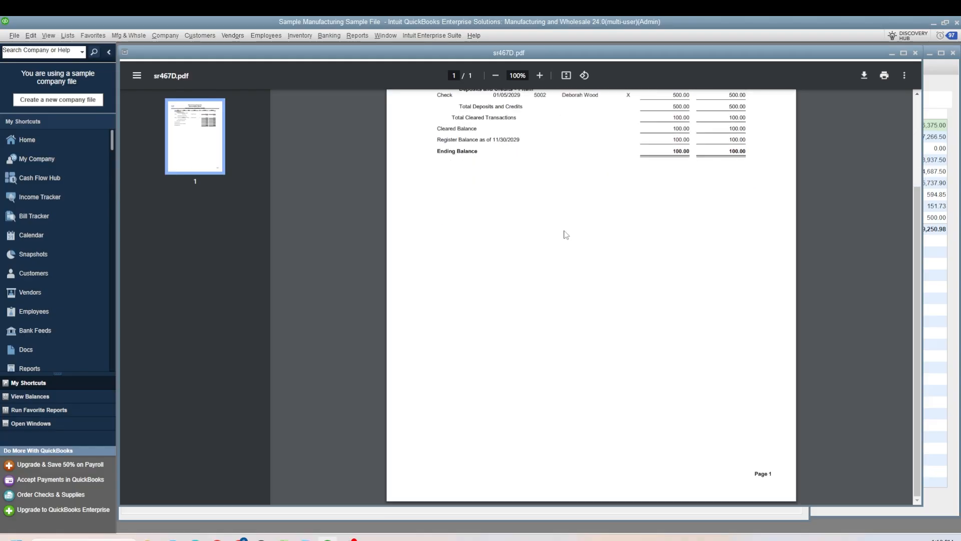
scroll(504, 245, "up", 3)
scroll(539, 241, "down", 2)
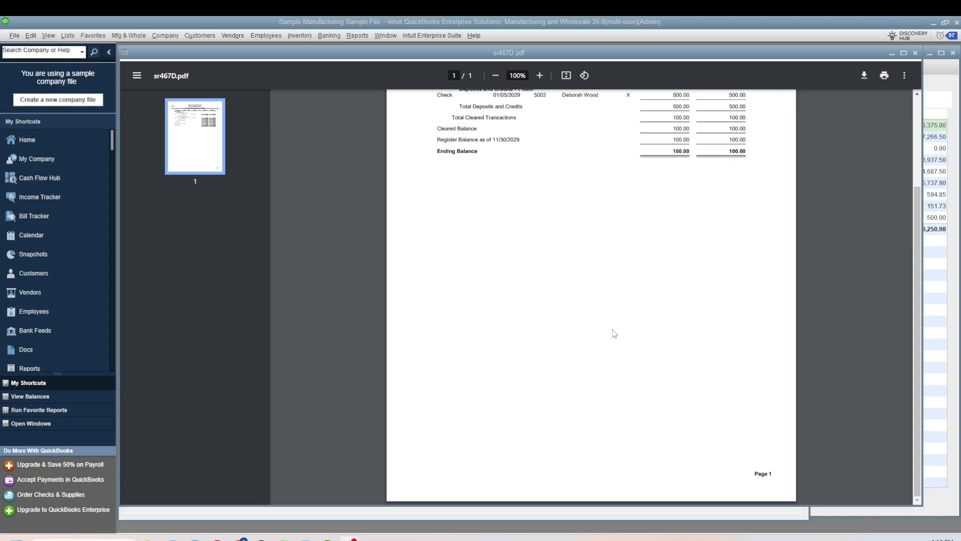
left_click(915, 53)
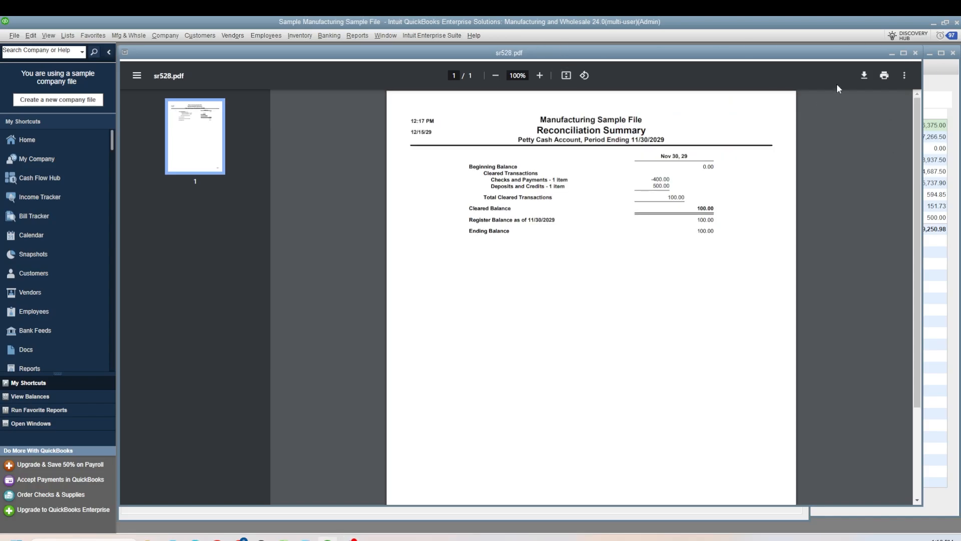
left_click(914, 53)
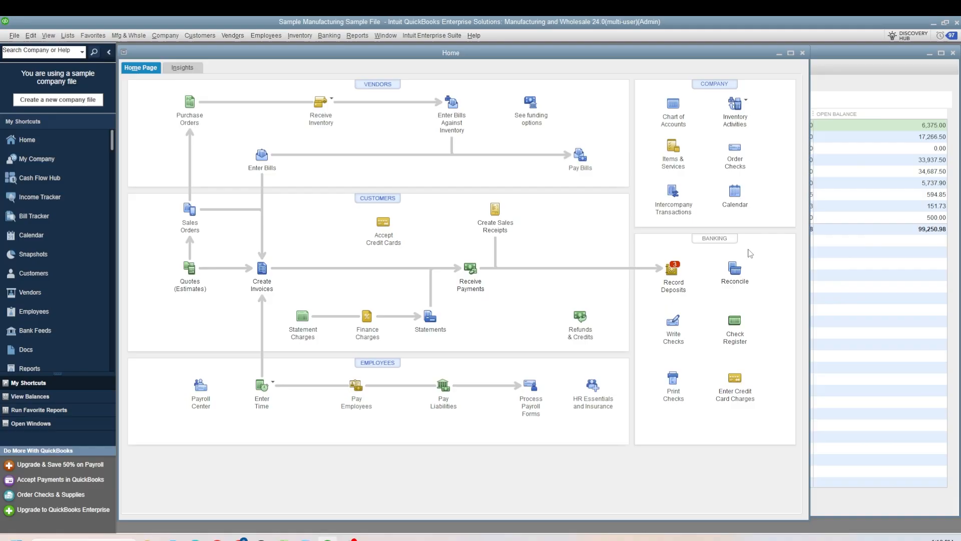
Step: Open the Petty Cash Account check register and maximize it
left_click(736, 278)
left_click(508, 78)
left_click(737, 324)
left_click(359, 164)
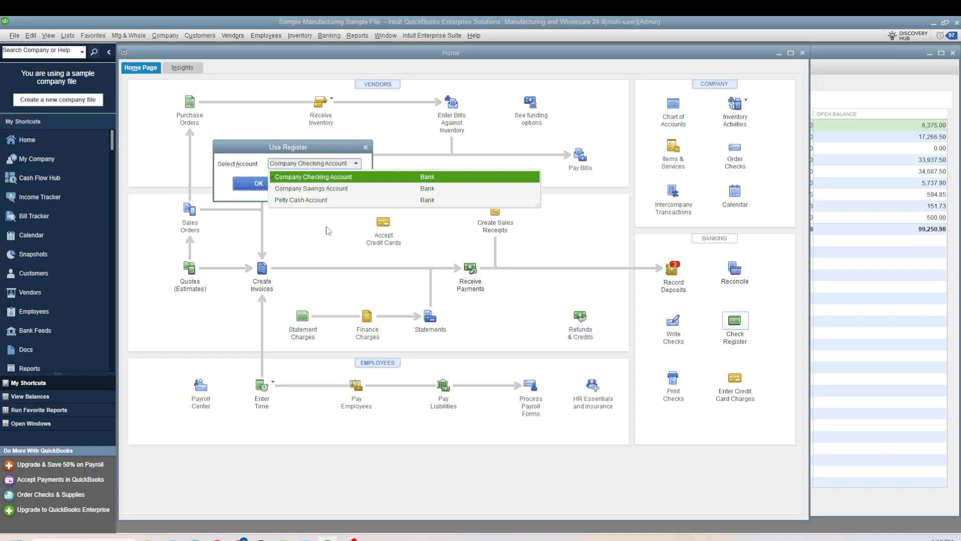
left_click(300, 200)
left_click(259, 183)
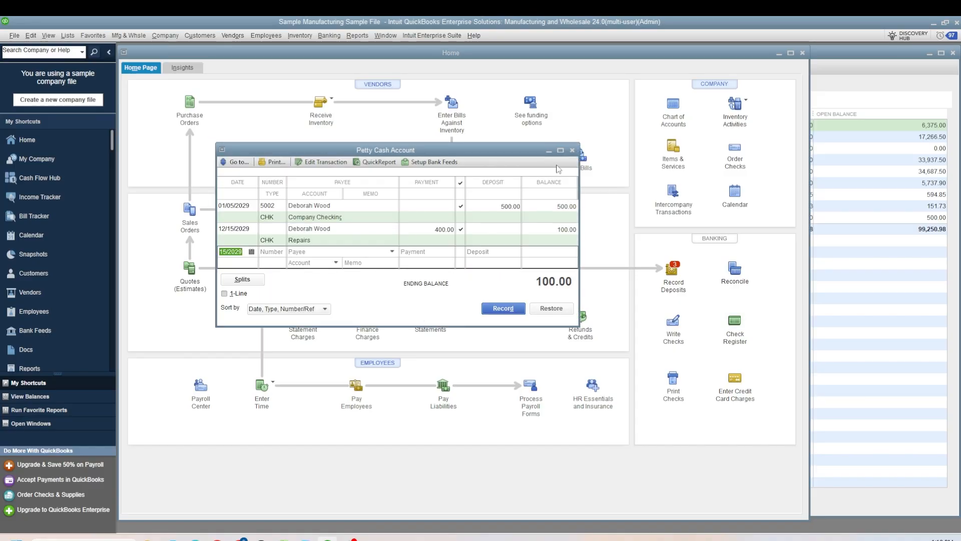
left_click(560, 150)
Step: Delete the reconciled 400.00 Repairs check dated 12/15/2029, confirm the deletion and close the register
left_click(212, 130)
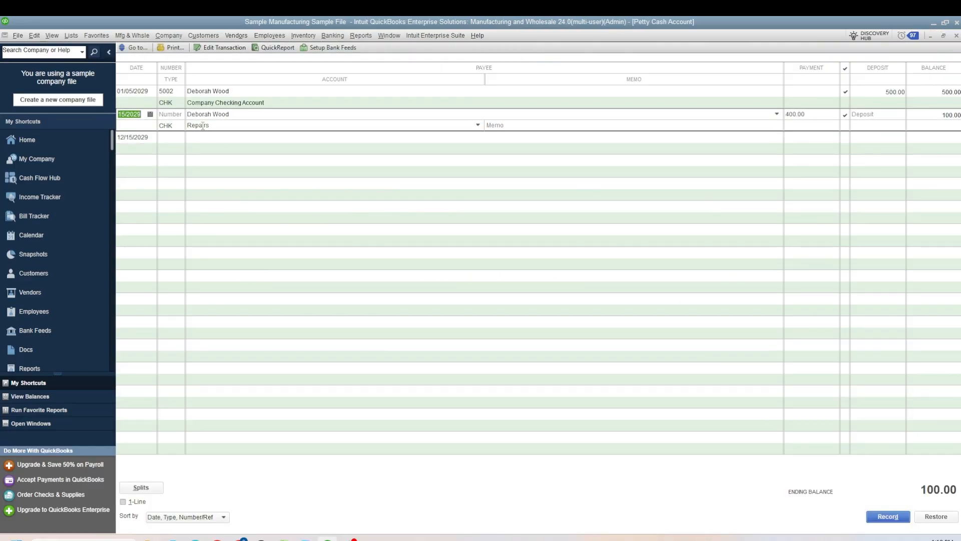
double_click(168, 127)
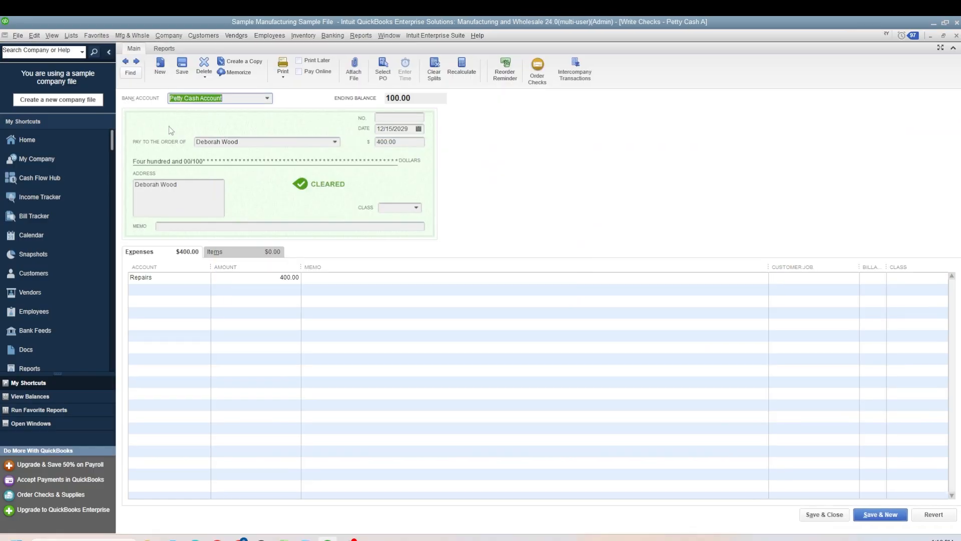
left_click(203, 65)
left_click(458, 176)
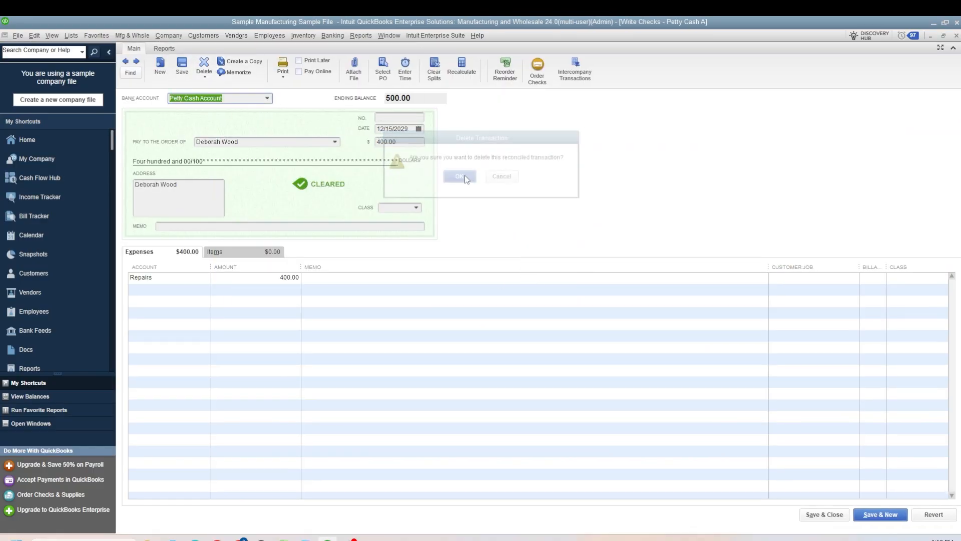
left_click(956, 35)
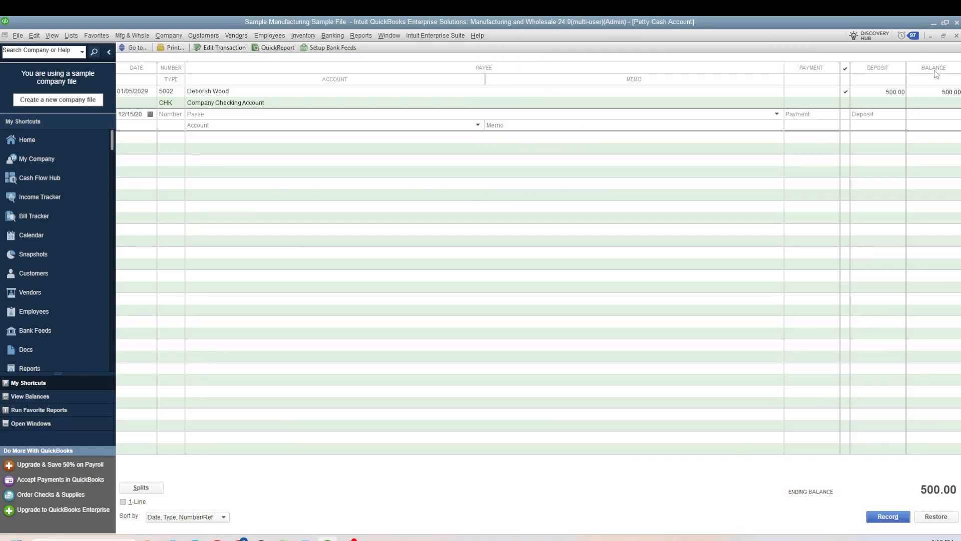
left_click(956, 35)
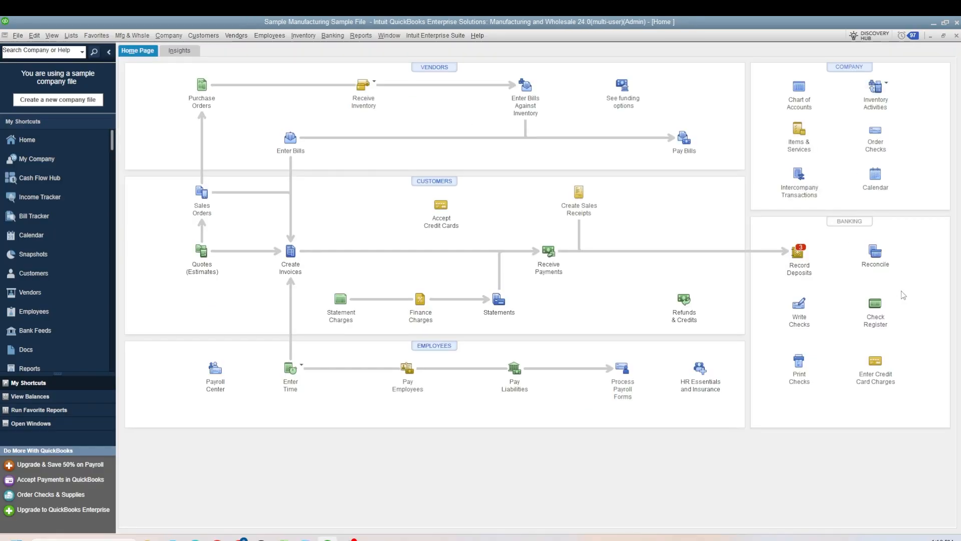
Step: Begin a Petty Cash Account reconciliation for the 12/31/2029 statement with an ending balance of 100
left_click(876, 256)
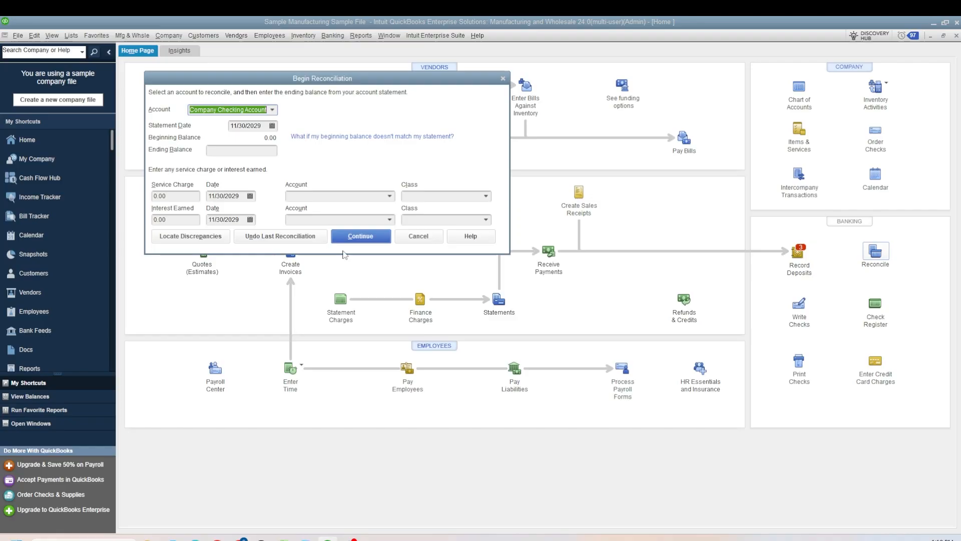
left_click(274, 110)
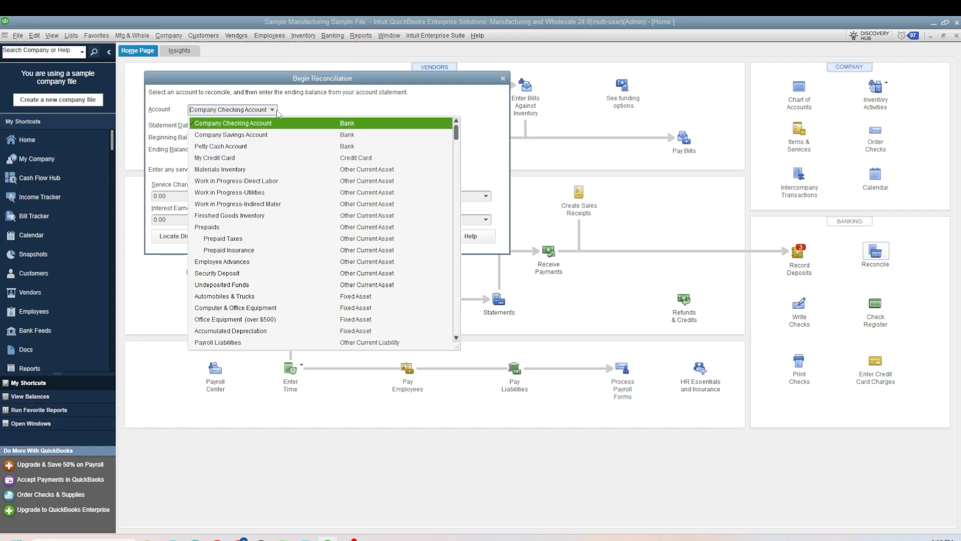
left_click(233, 146)
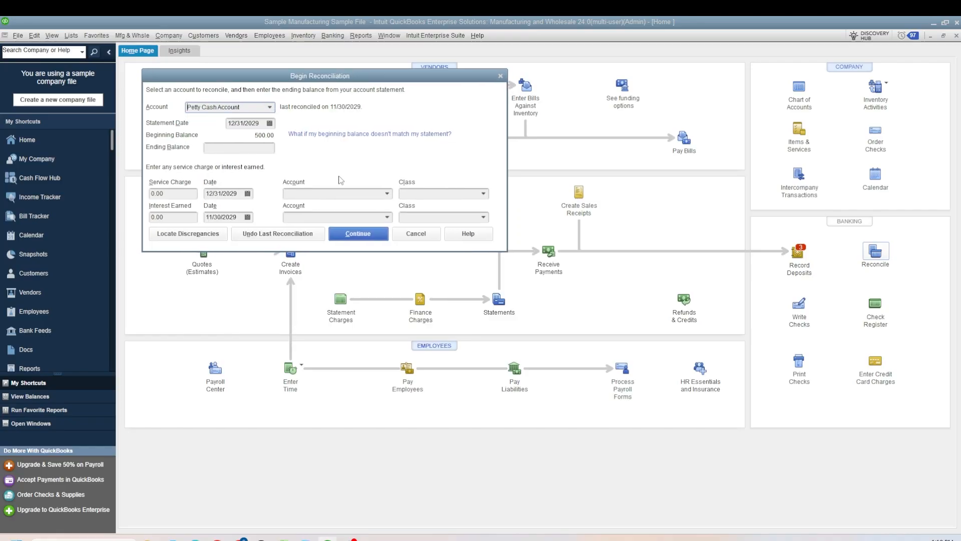
left_click(253, 150)
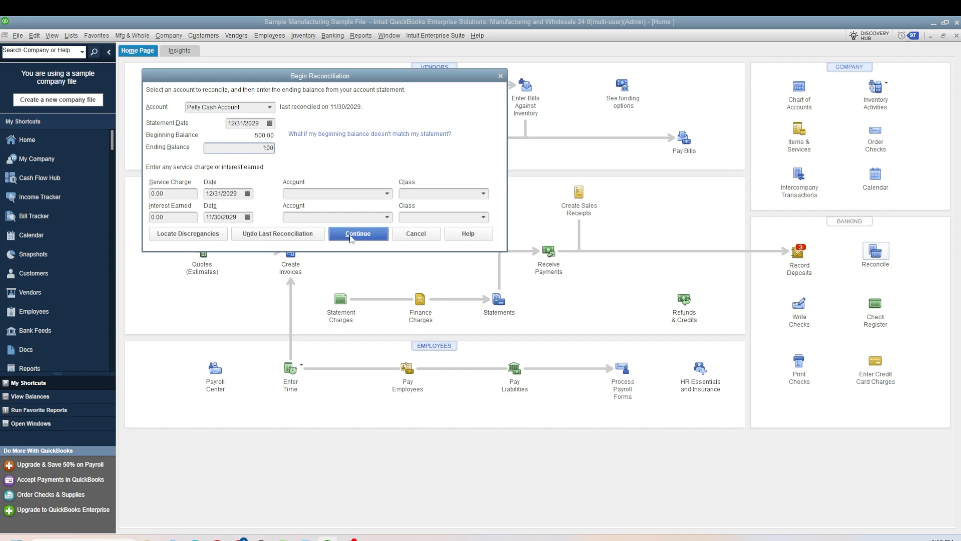
left_click(350, 234)
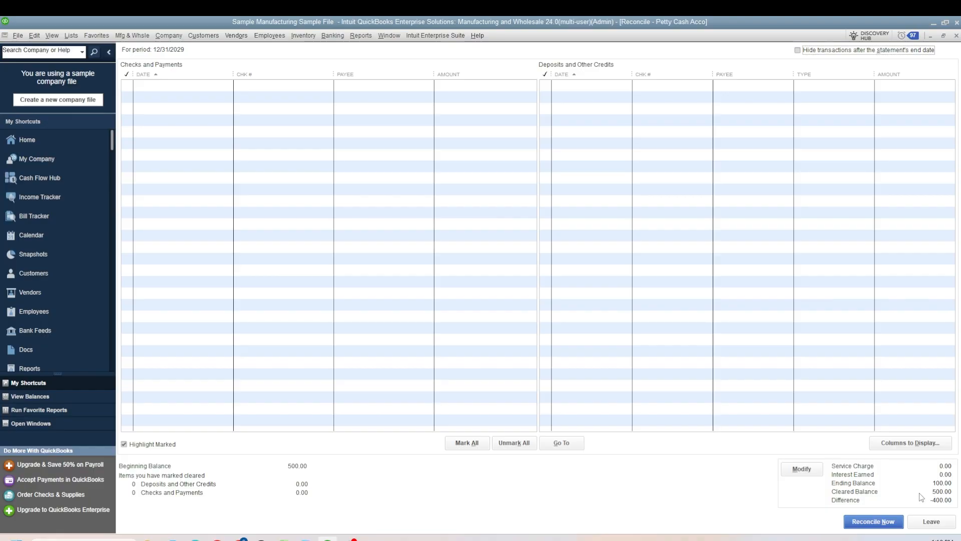
Step: View the previous reconciliation summary for the Petty Cash Account statement ending 11/30/2029, close it and return to the maximized reconciliation
left_click(389, 35)
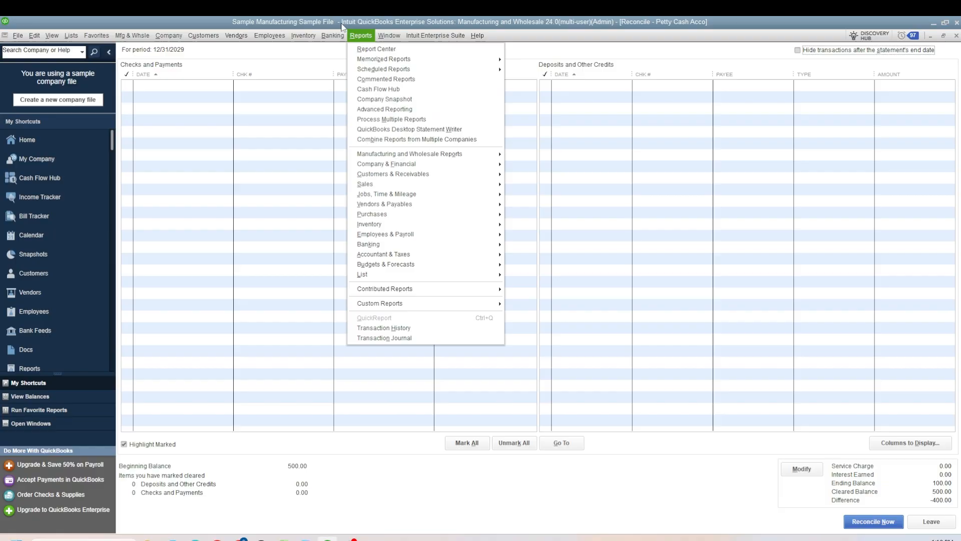
left_click(382, 36)
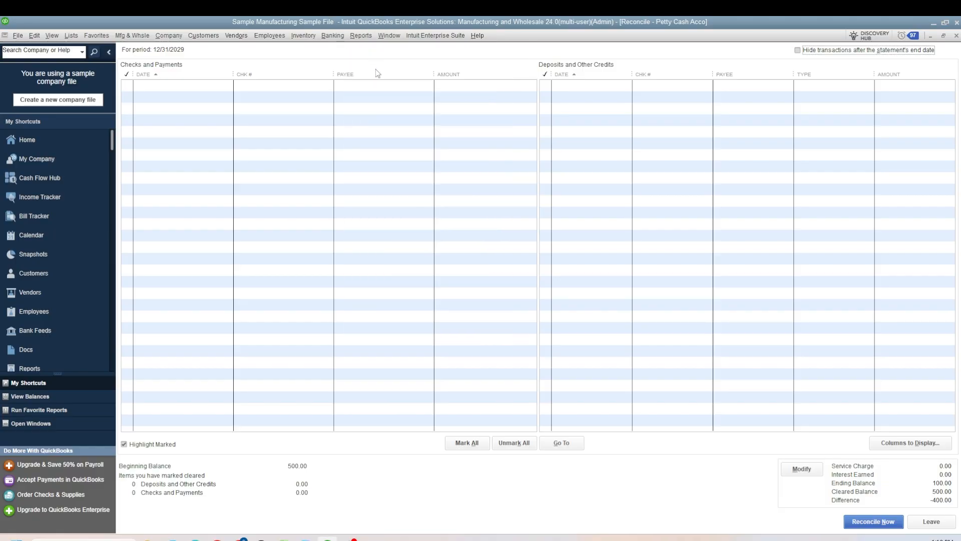
left_click(361, 36)
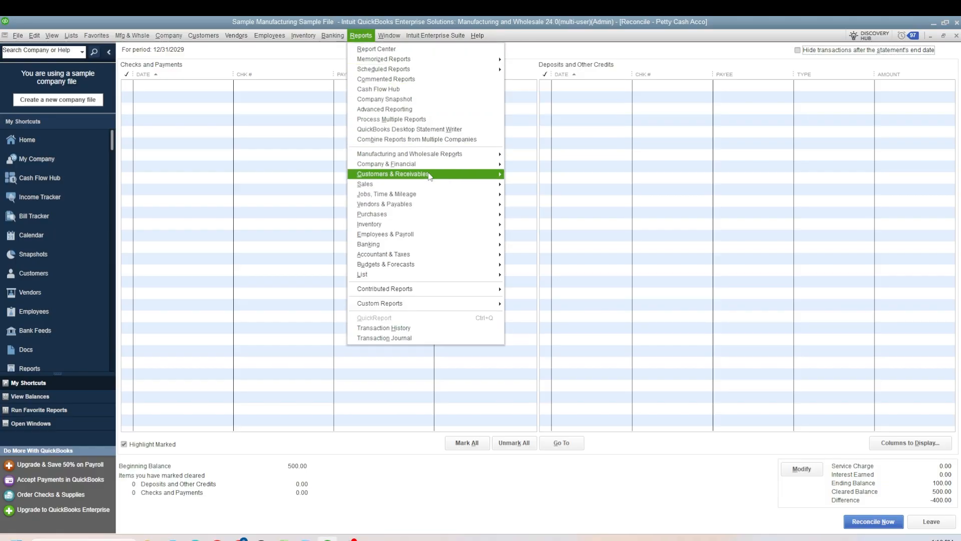
mouse_move(391, 246)
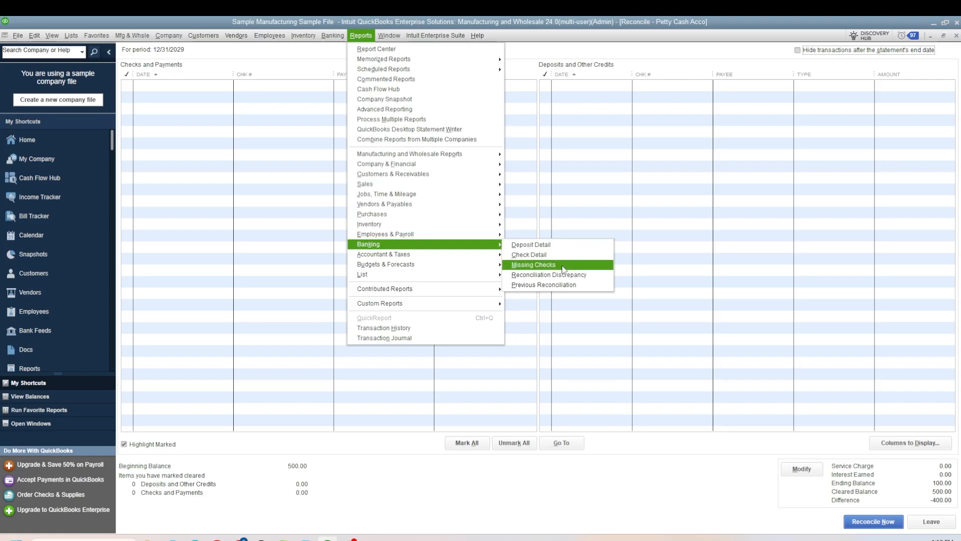
left_click(561, 286)
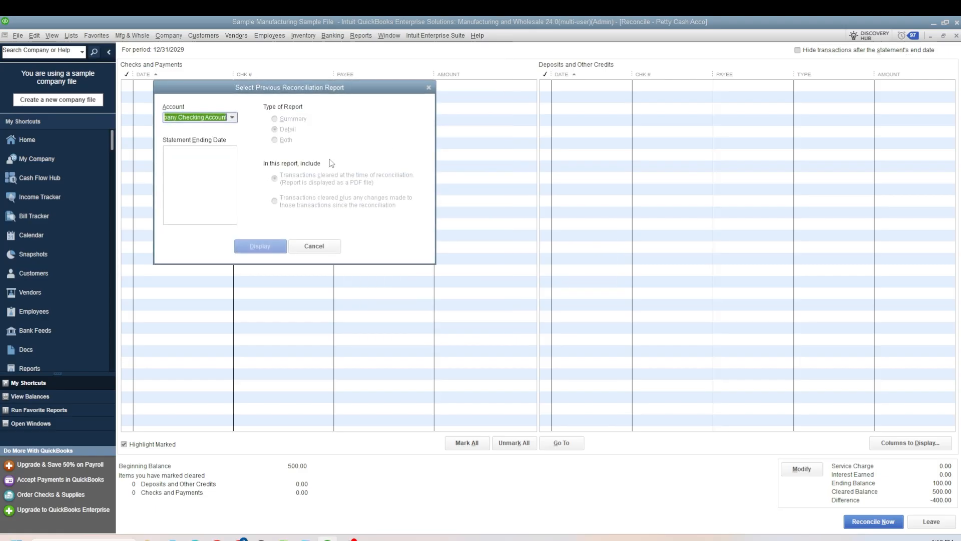
left_click(233, 117)
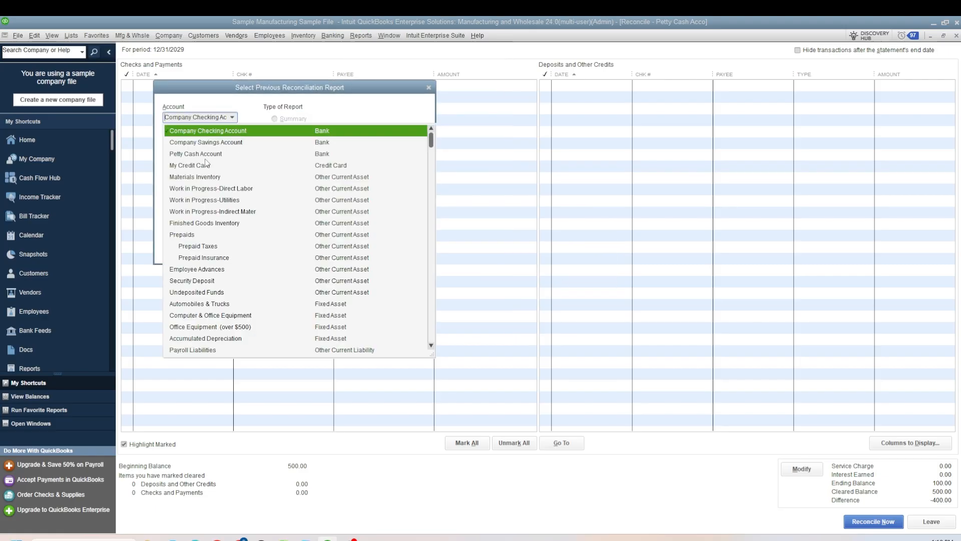
left_click(212, 153)
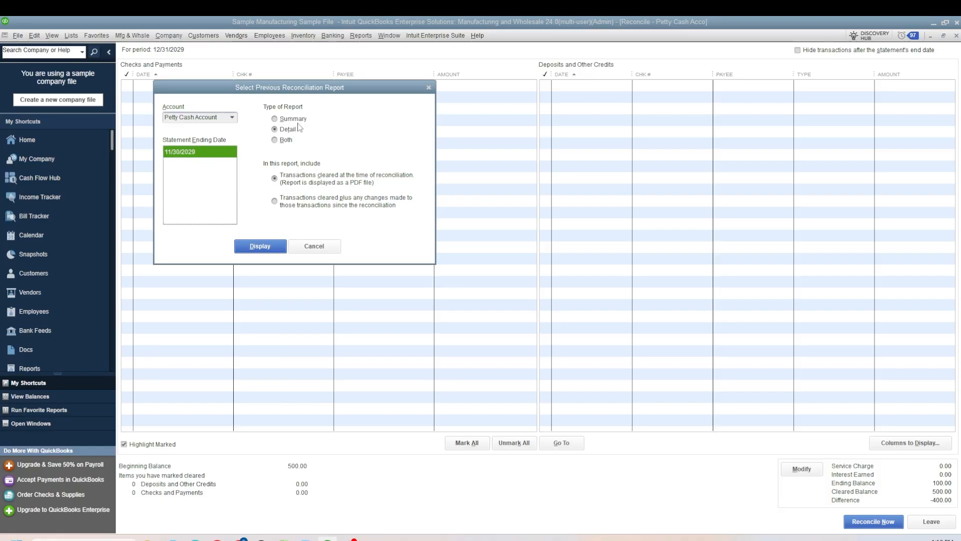
left_click(271, 248)
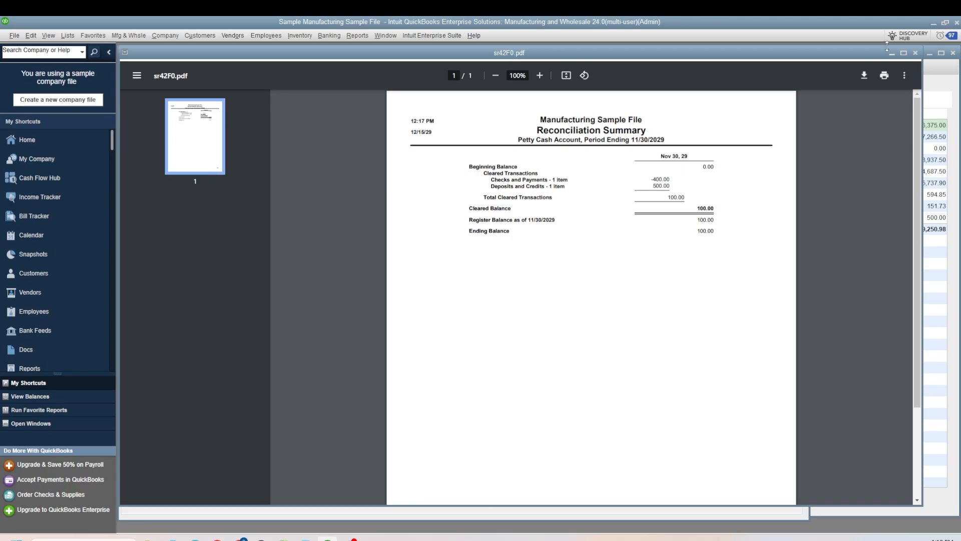
left_click(916, 53)
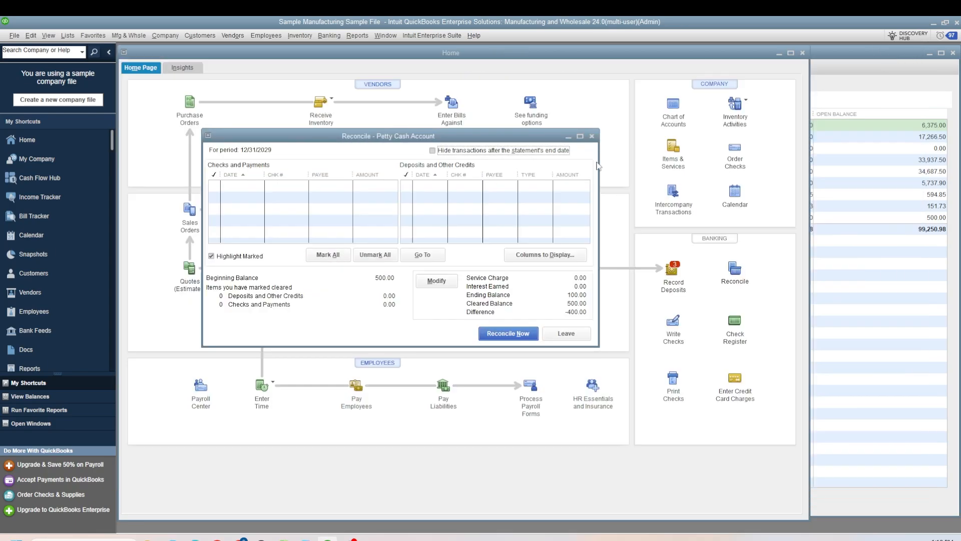
left_click(580, 136)
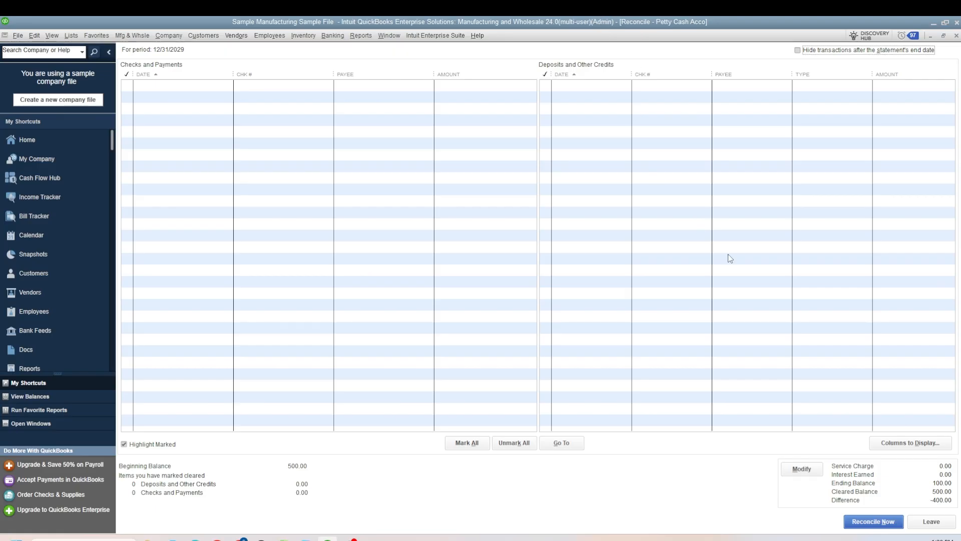
Step: Run the Reconciliation Discrepancy report for the Petty Cash Account
left_click(360, 35)
mouse_move(413, 247)
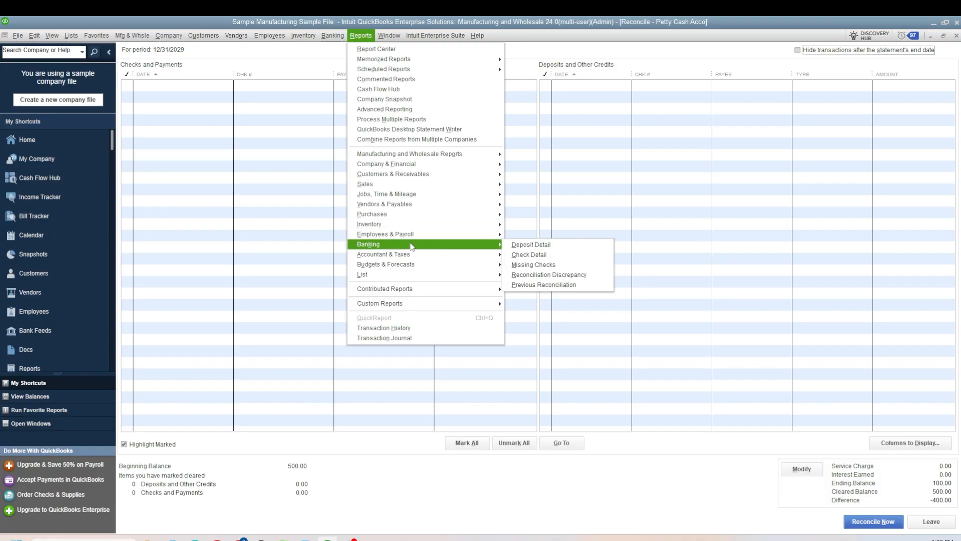
left_click(535, 276)
left_click(338, 135)
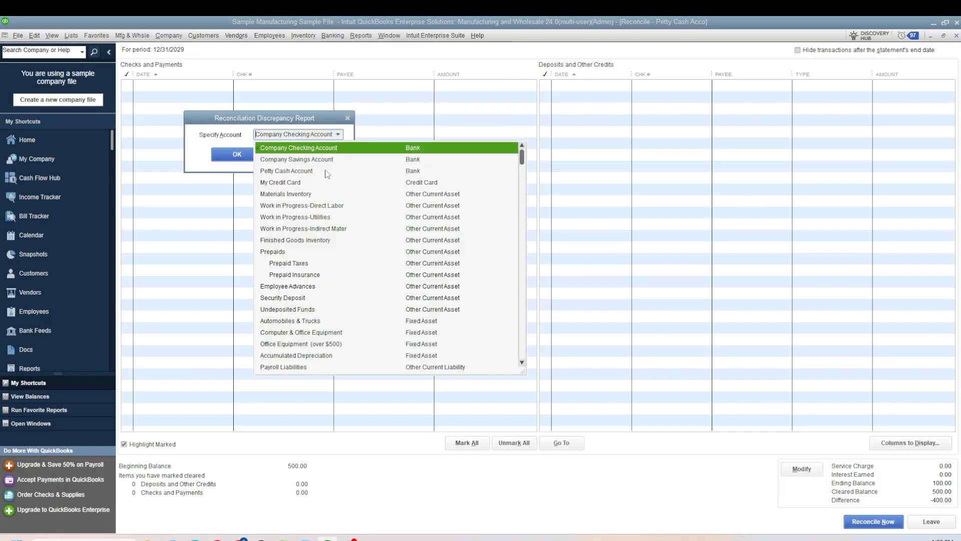
left_click(299, 172)
left_click(237, 154)
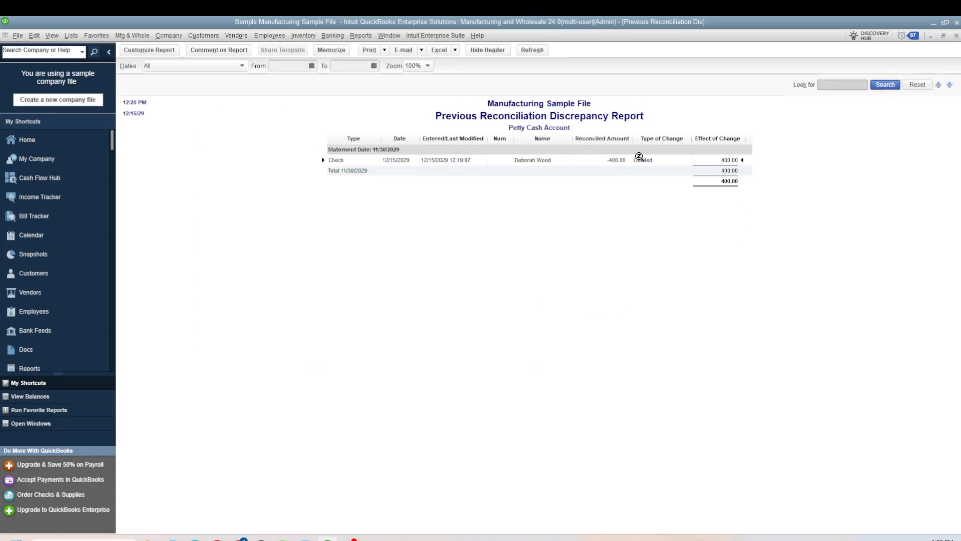
Step: Try to open the source transaction of the deleted check from the discrepancy report, and close the report
double_click(639, 158)
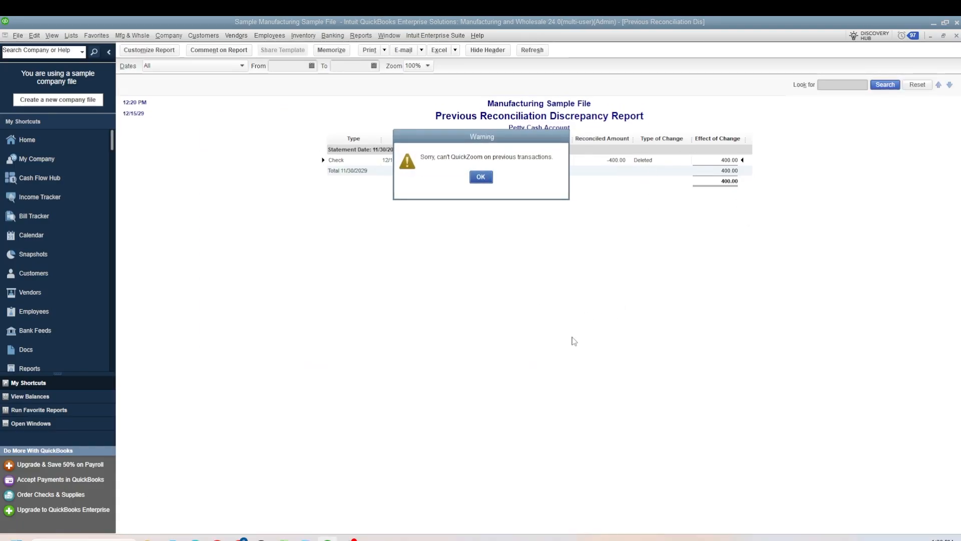
left_click(481, 177)
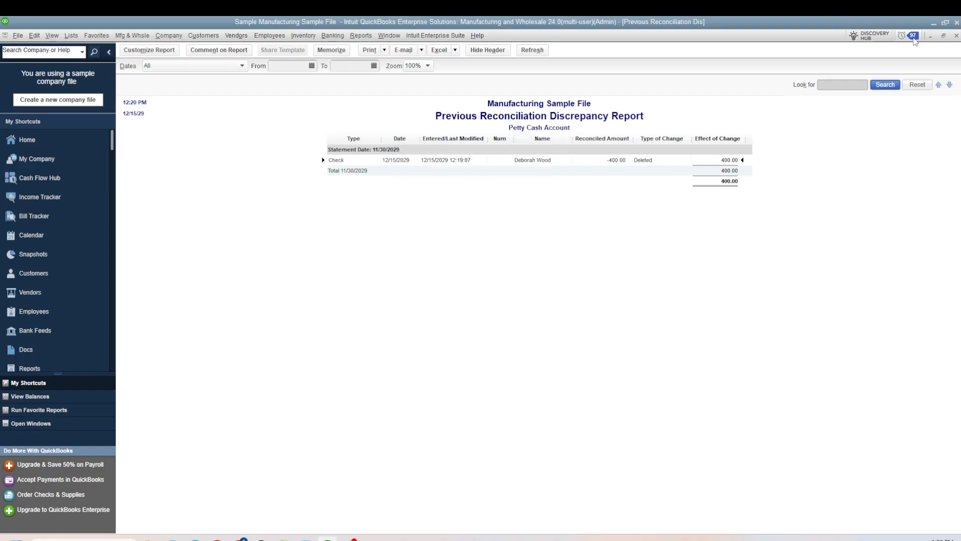
left_click(956, 36)
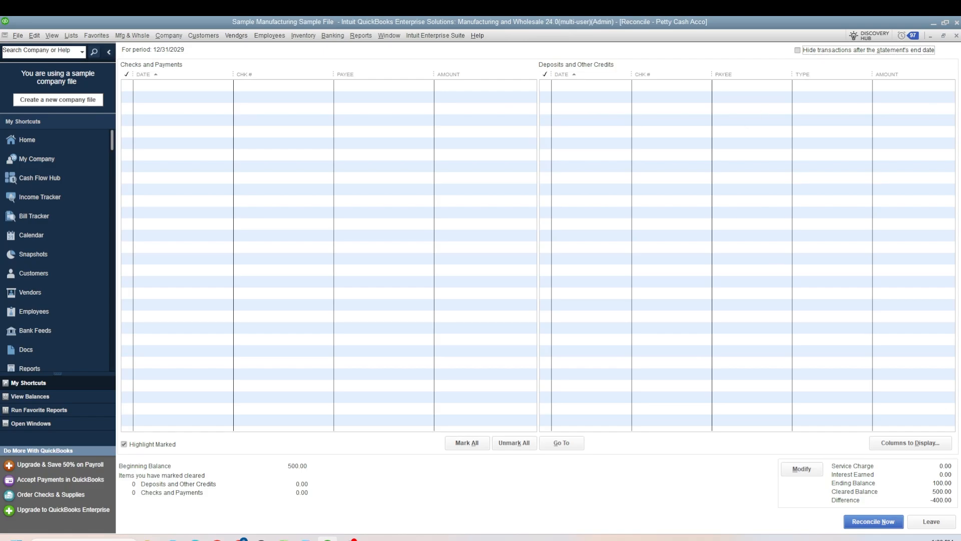
Step: Leave the reconciliation, view the Petty Cash Account's discrepancy report through Locate Discrepancies, and close both the report and Locate Discrepancies
left_click(931, 521)
left_click(875, 251)
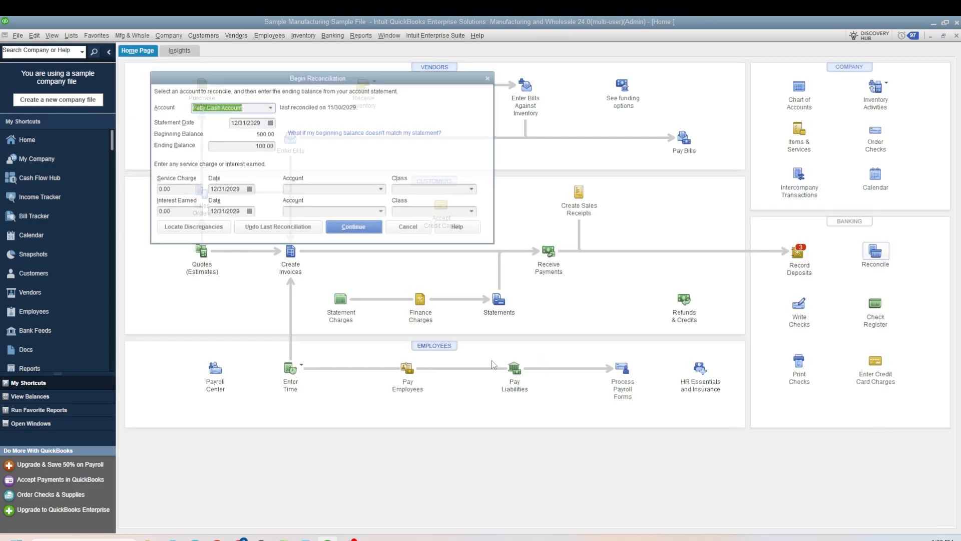
left_click(179, 232)
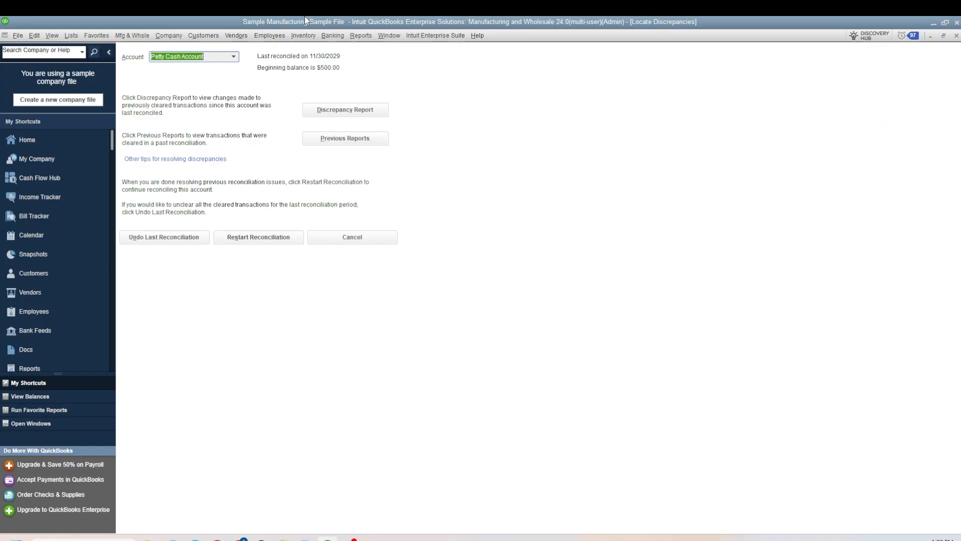
left_click(344, 110)
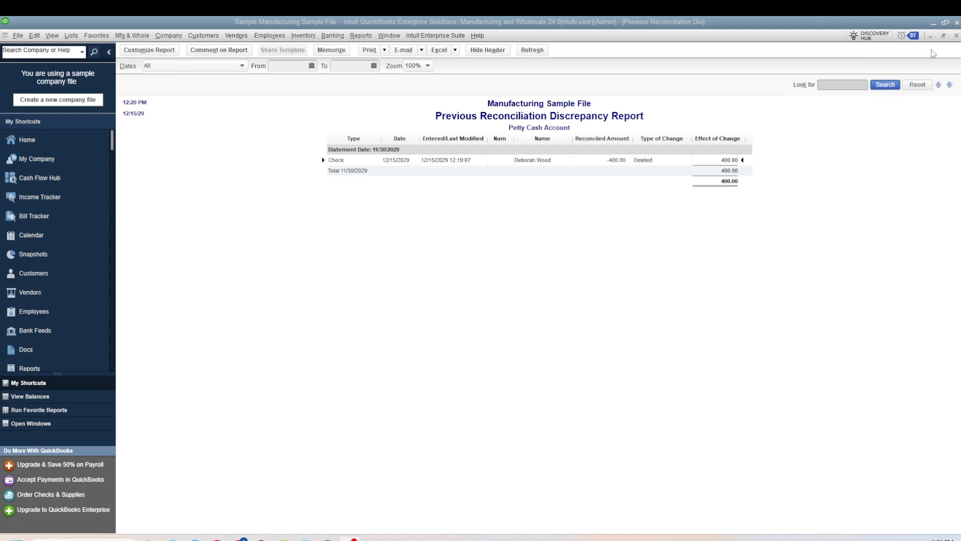
left_click(956, 35)
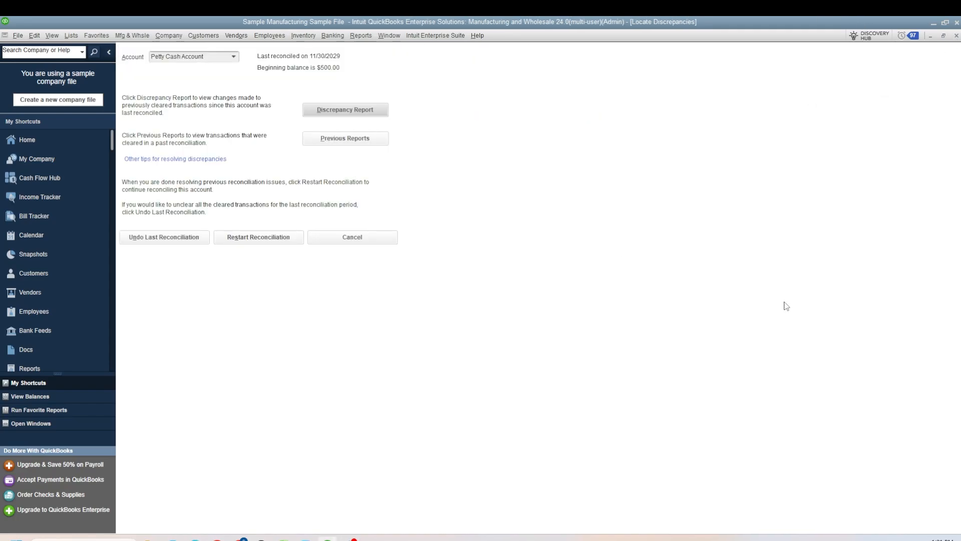
left_click(956, 36)
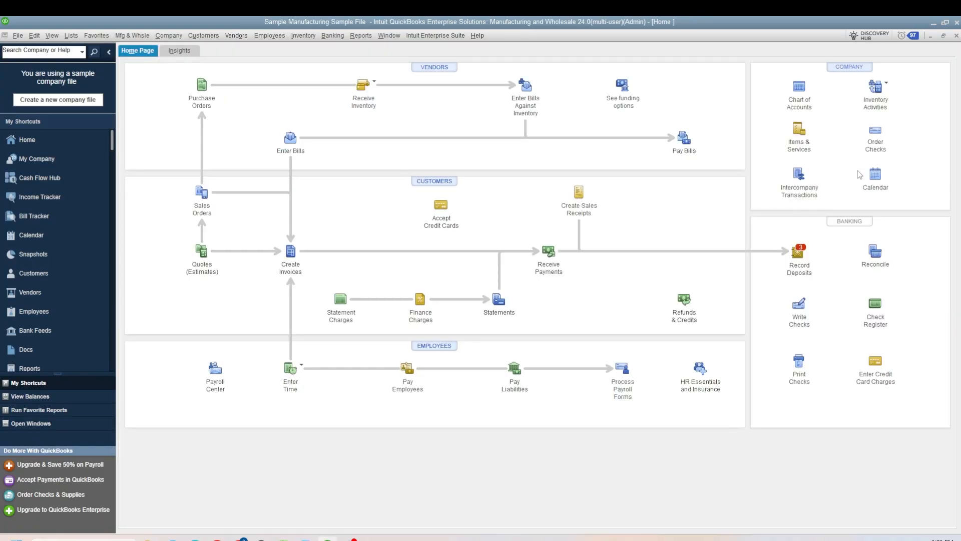
Step: Reopen the Petty Cash Account reconciliation for the 12/31/2029 statement with the ending balance of 100.00
left_click(885, 251)
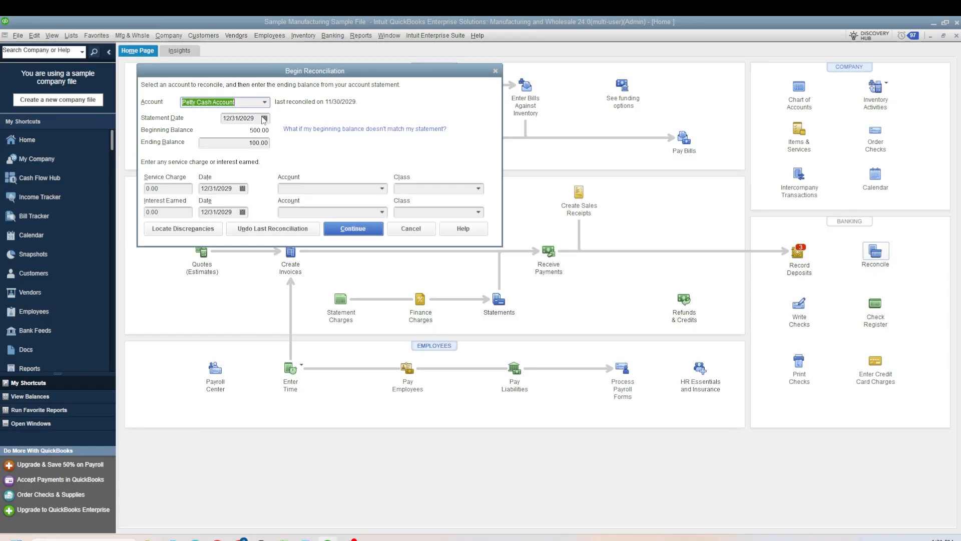
left_click(354, 229)
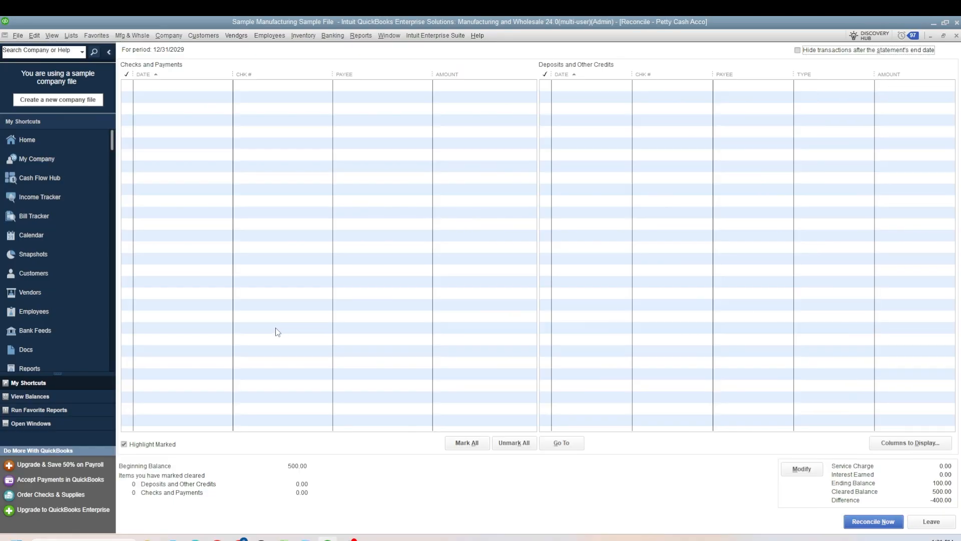
left_click(547, 94)
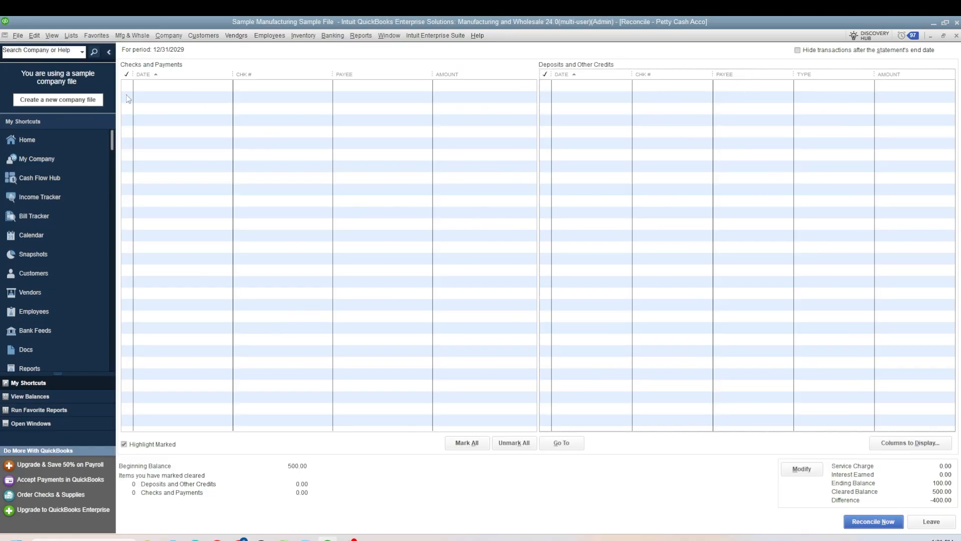